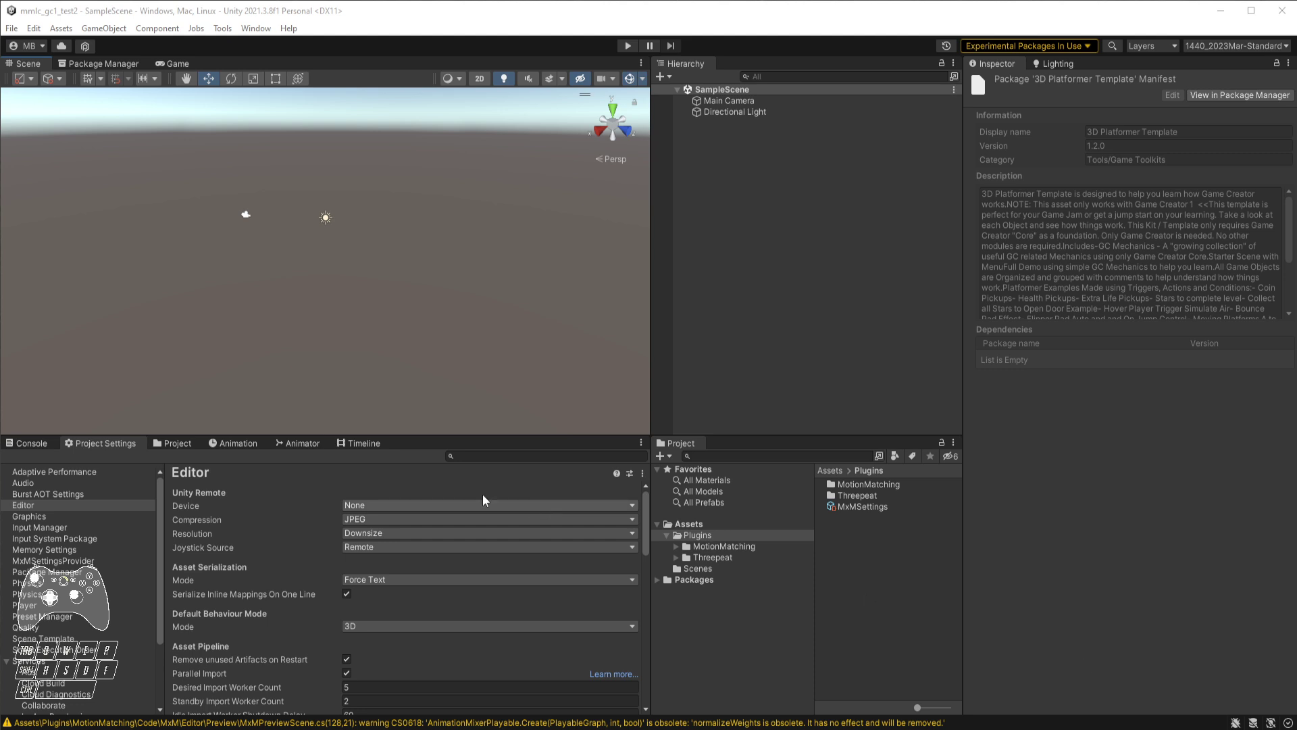
Clear the console messages and import all files of the Game Creator package from My Assets
{"action": "left_click", "coordinate": [27, 443]}
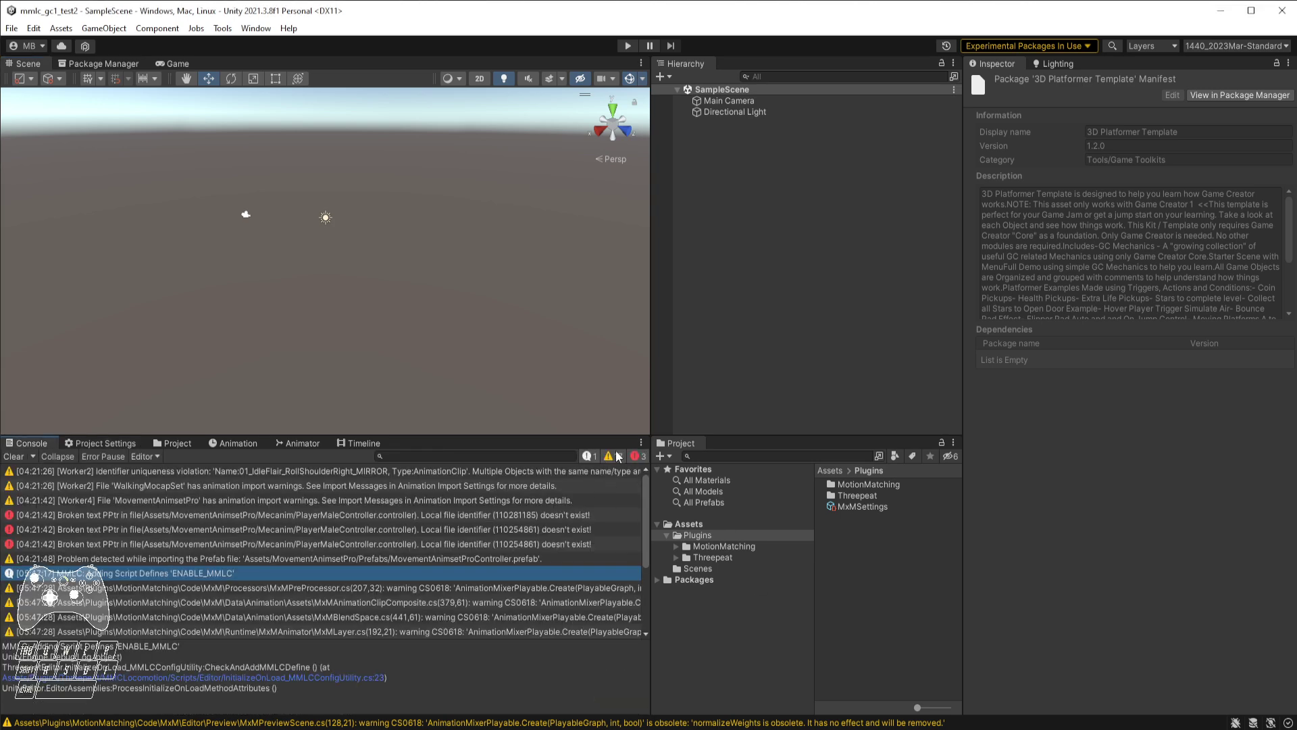
{"action": "left_click", "coordinate": [14, 457]}
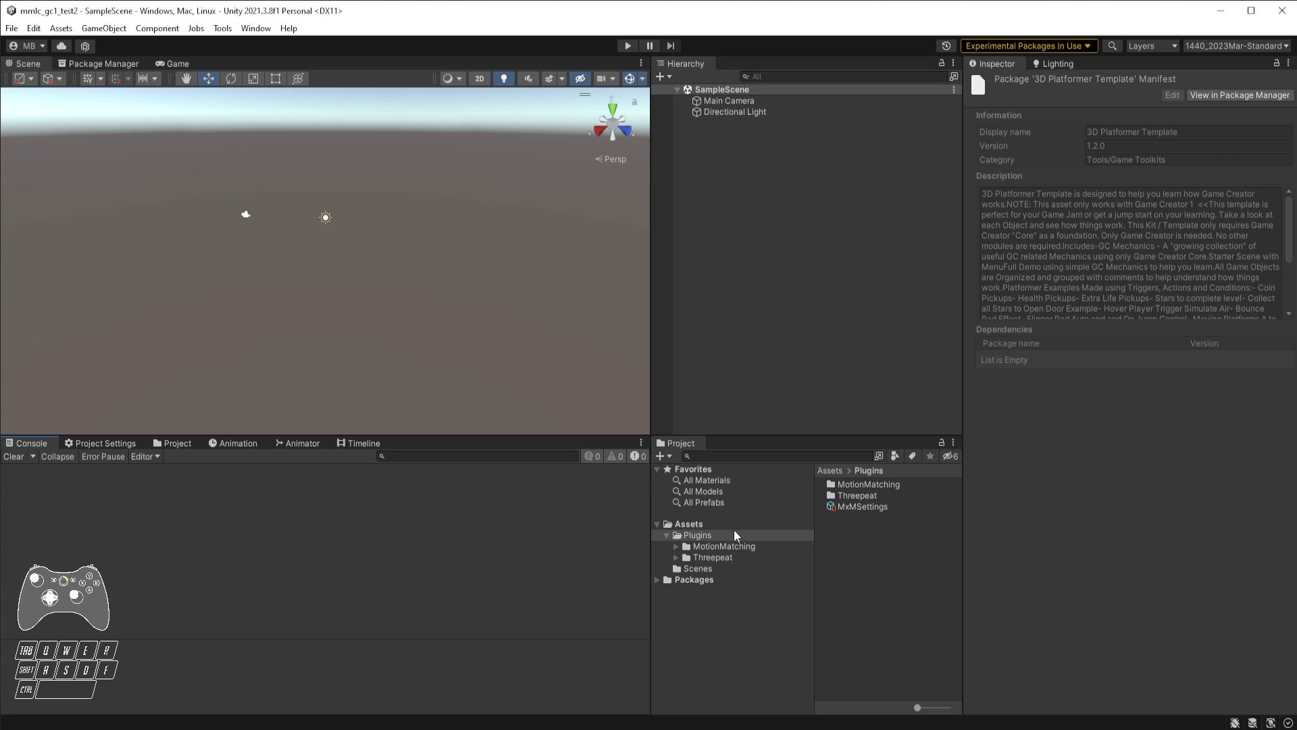
{"action": "left_click", "coordinate": [96, 64]}
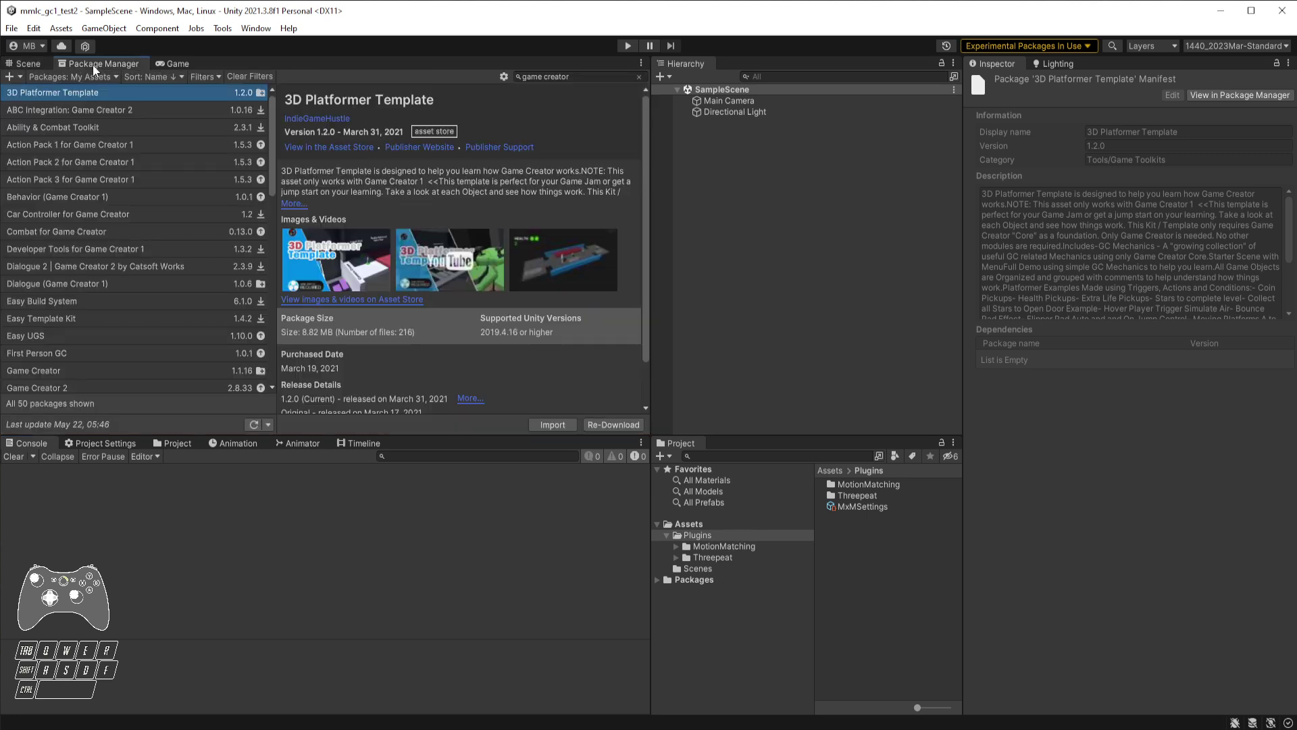
{"action": "left_click", "coordinate": [57, 371]}
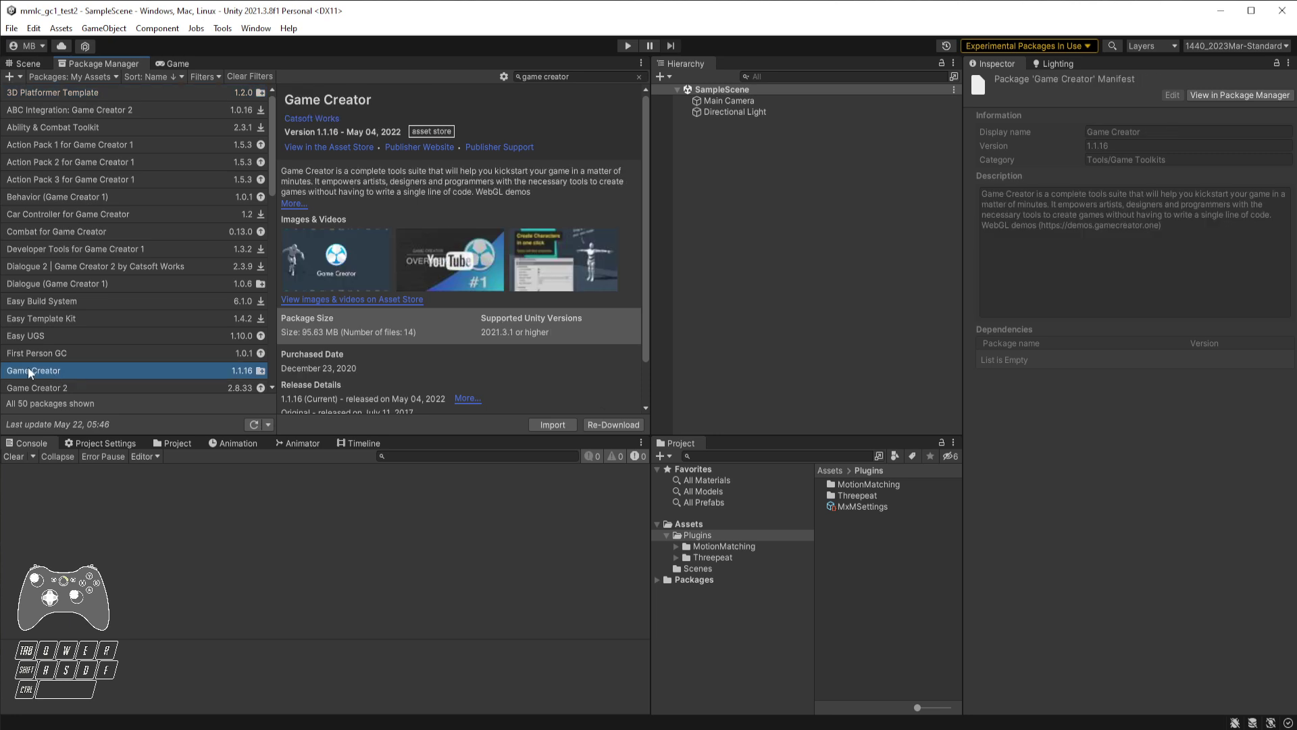
{"action": "left_click", "coordinate": [552, 424]}
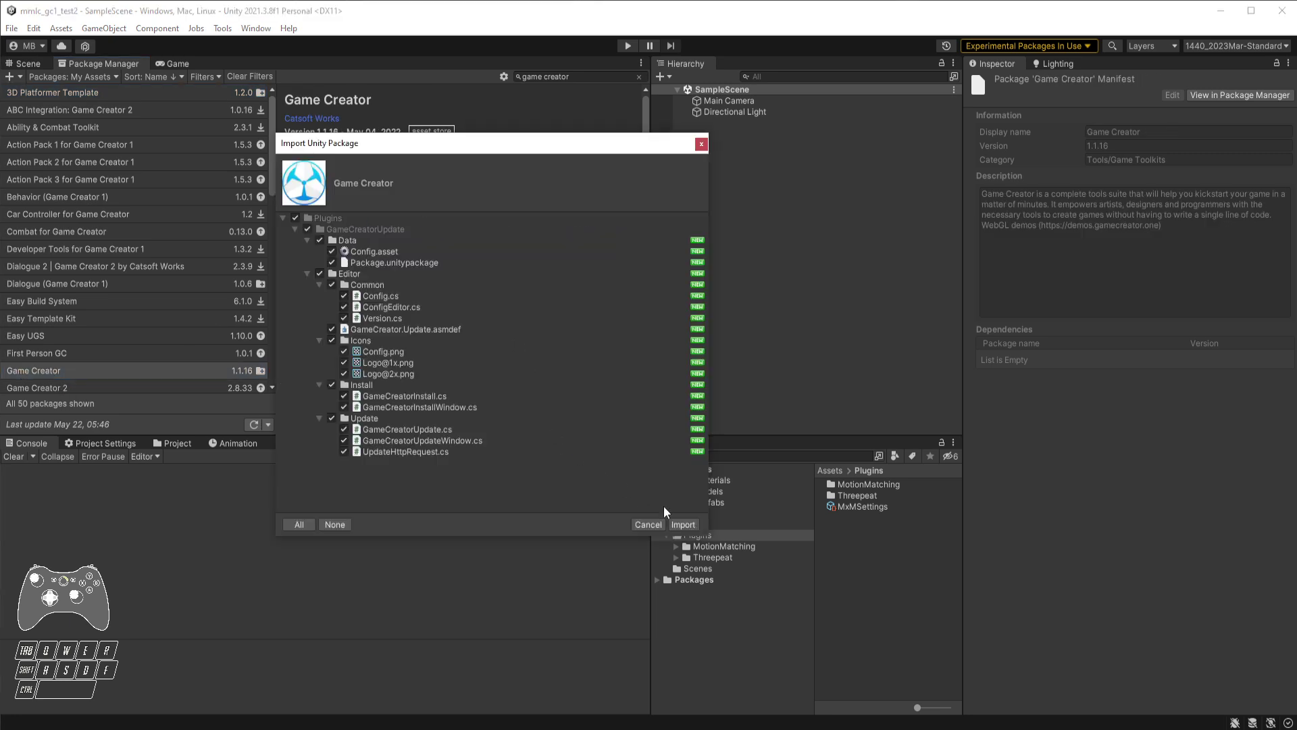
{"action": "left_click", "coordinate": [681, 524]}
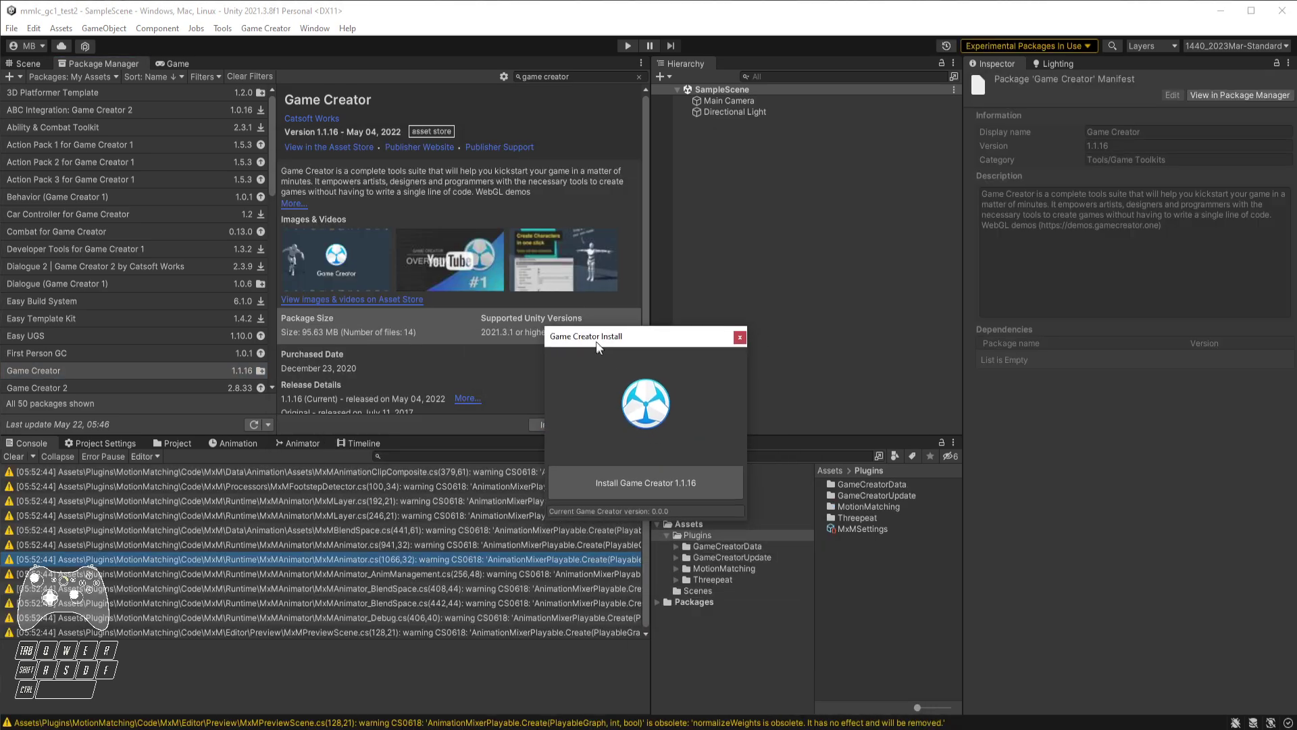
Install Game Creator 1.1.16 through its install window
{"action": "left_click_drag", "start_coordinate": [597, 343], "coordinate": [568, 299]}
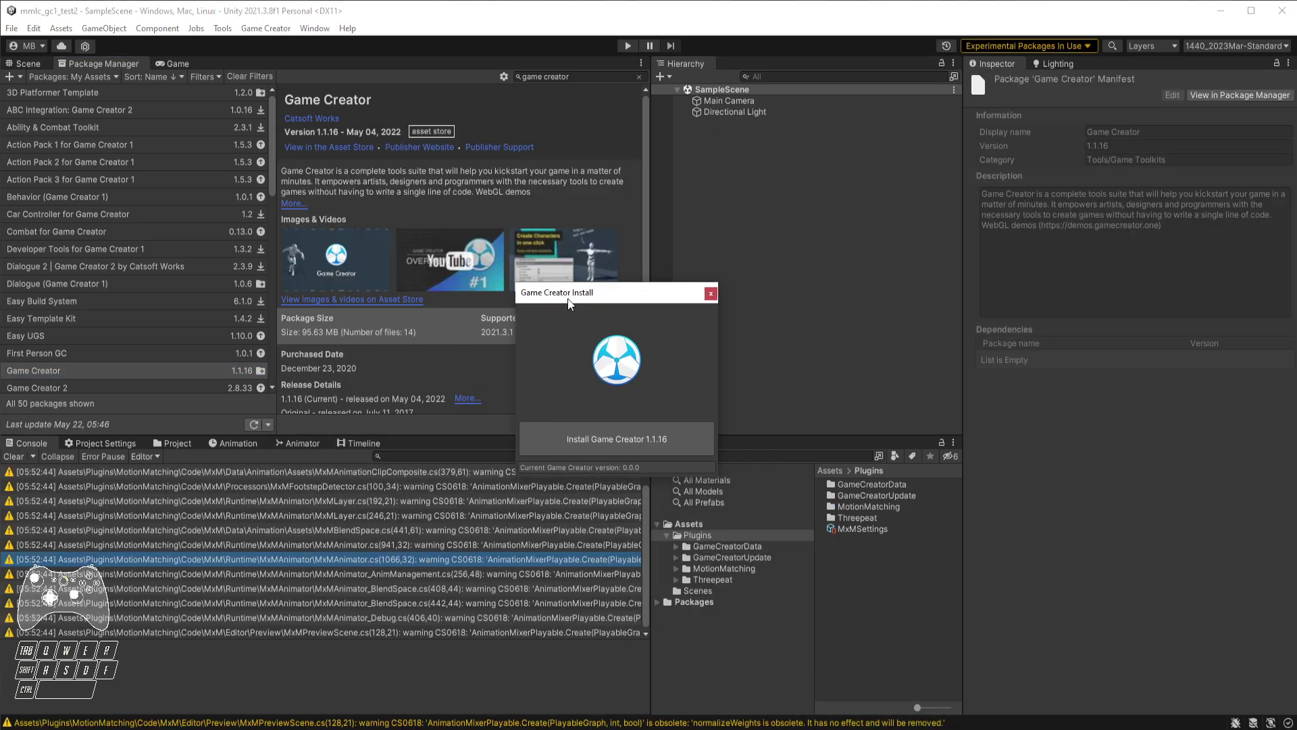
{"action": "left_click", "coordinate": [628, 444]}
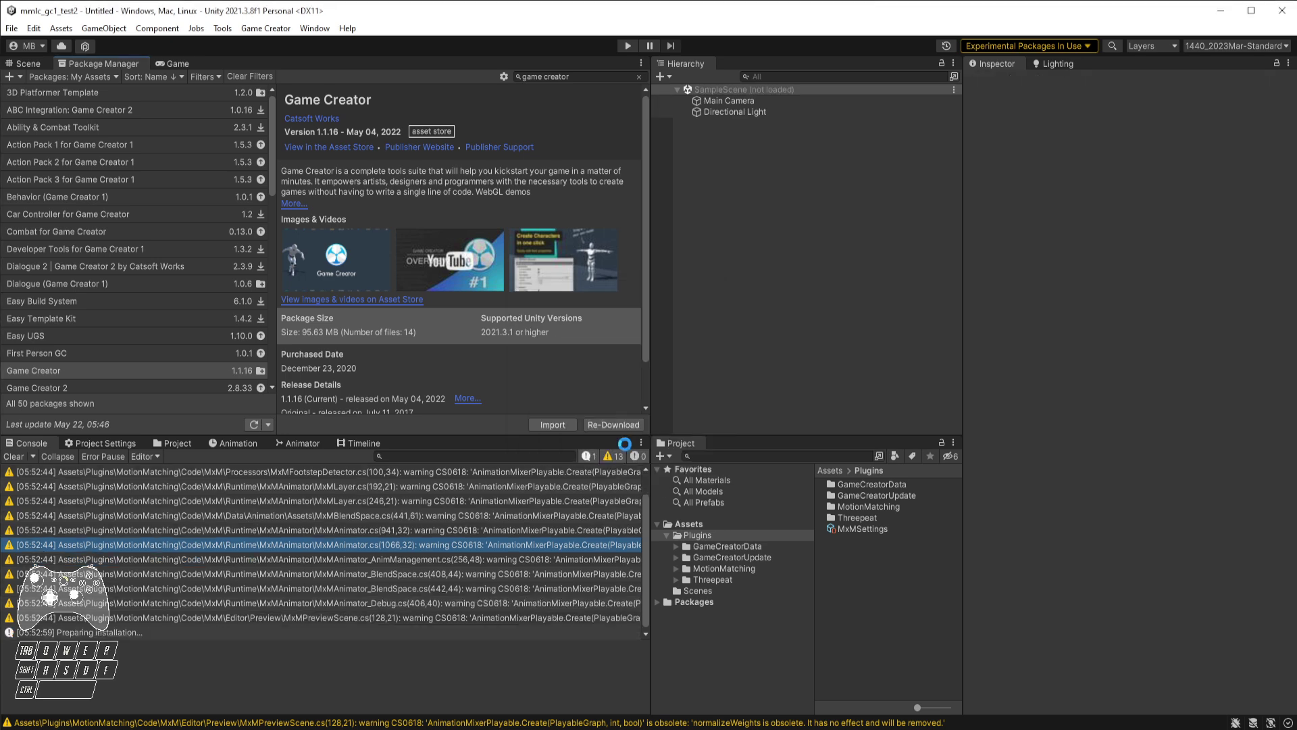
{"action": "left_click", "coordinate": [742, 404]}
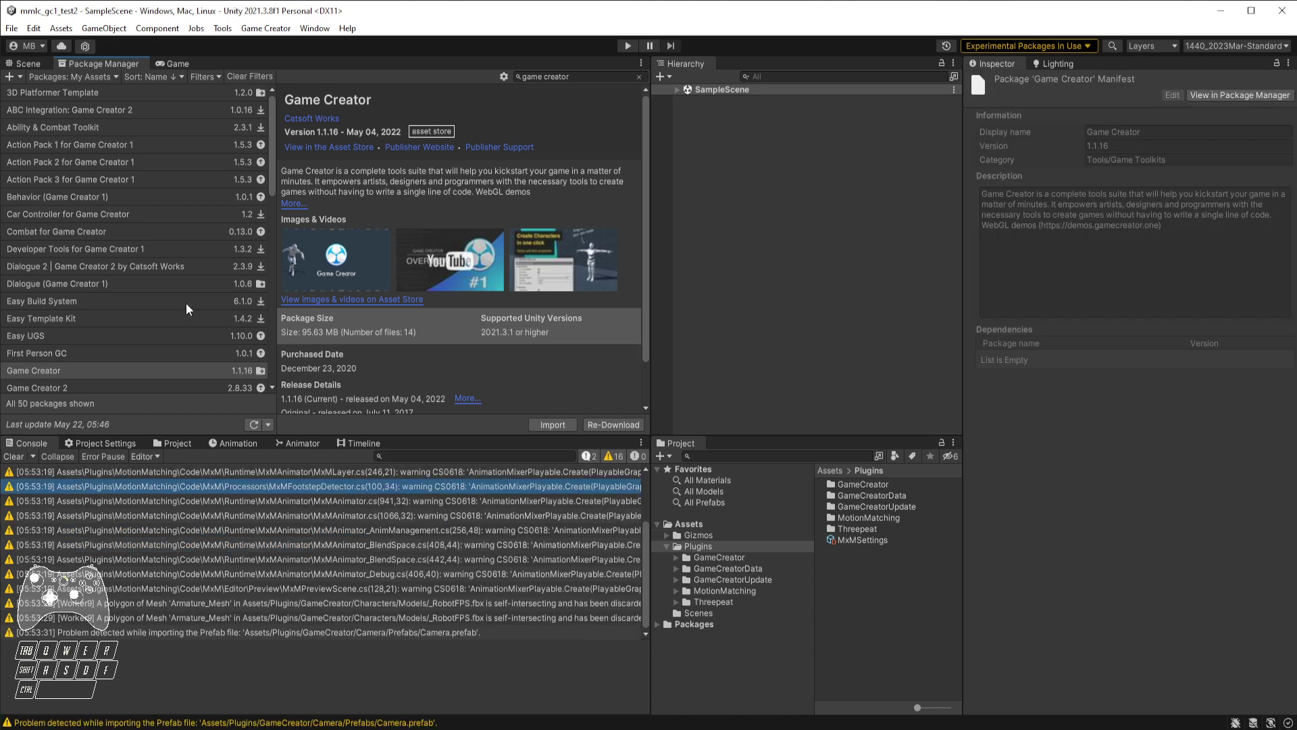
{"action": "left_click", "coordinate": [266, 27]}
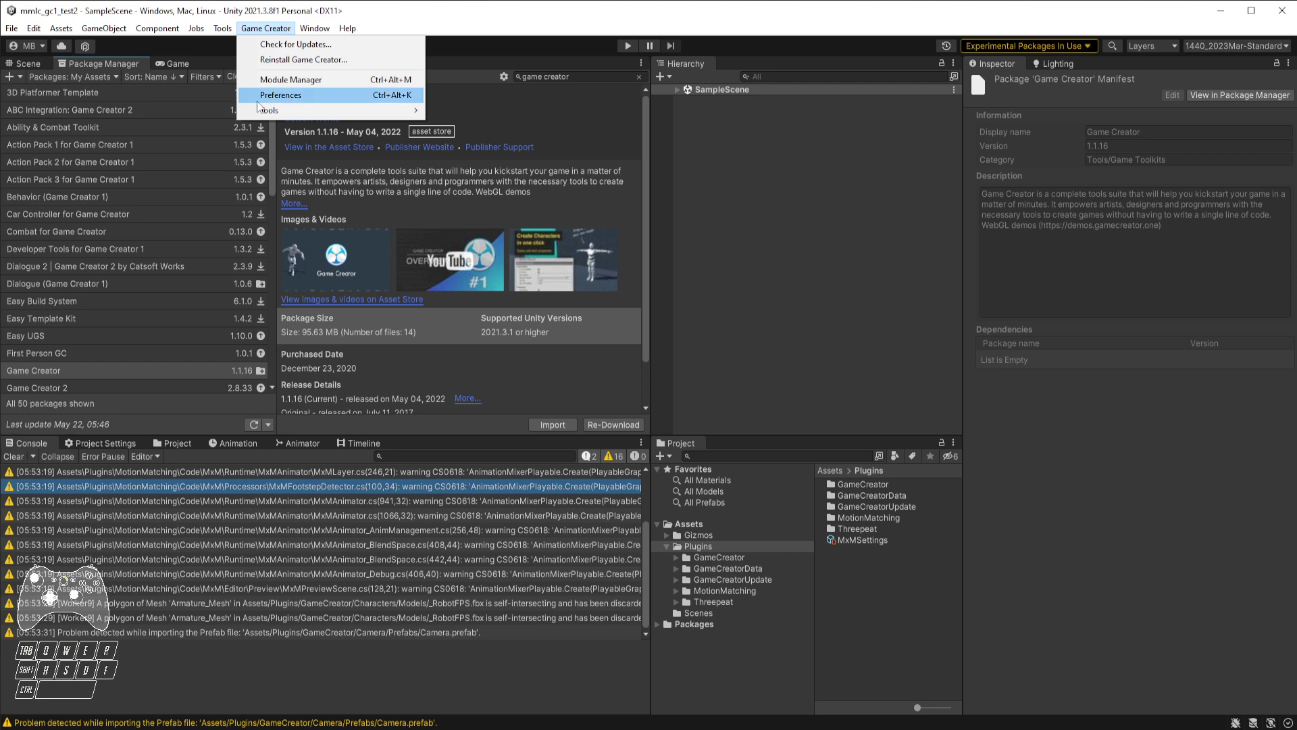
{"action": "left_click", "coordinate": [784, 333]}
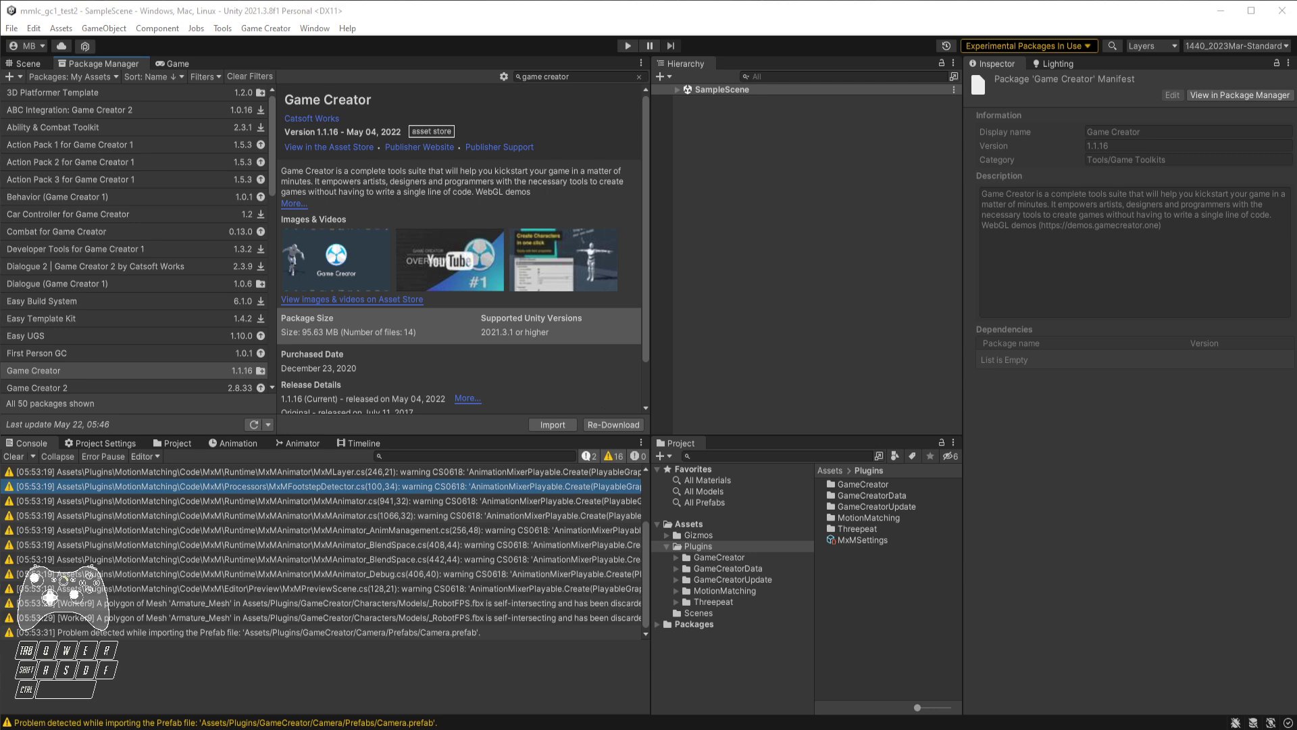
Add the MMLC_GameCreator1Plugin_v1.0.0_rc3 package to the project, importing all its files
{"action": "left_click_drag", "start_coordinate": [875, 551], "coordinate": [885, 593]}
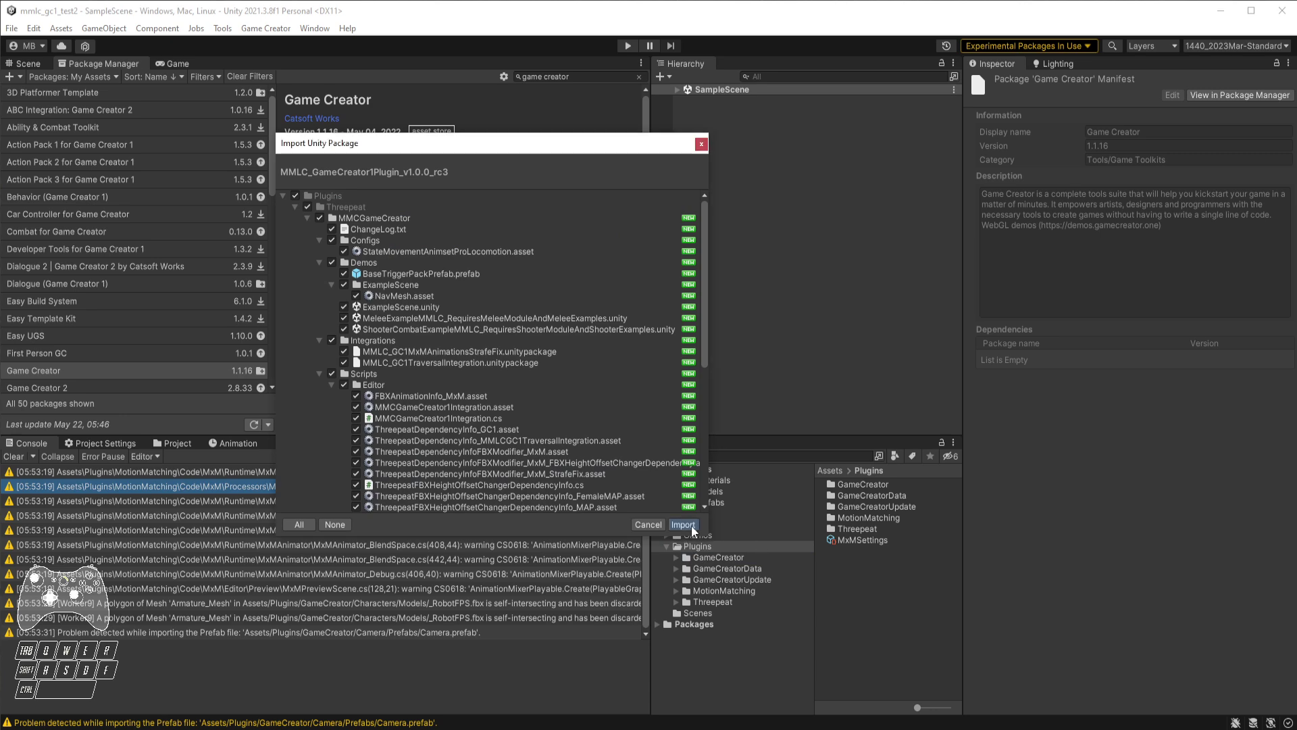
{"action": "left_click", "coordinate": [683, 525]}
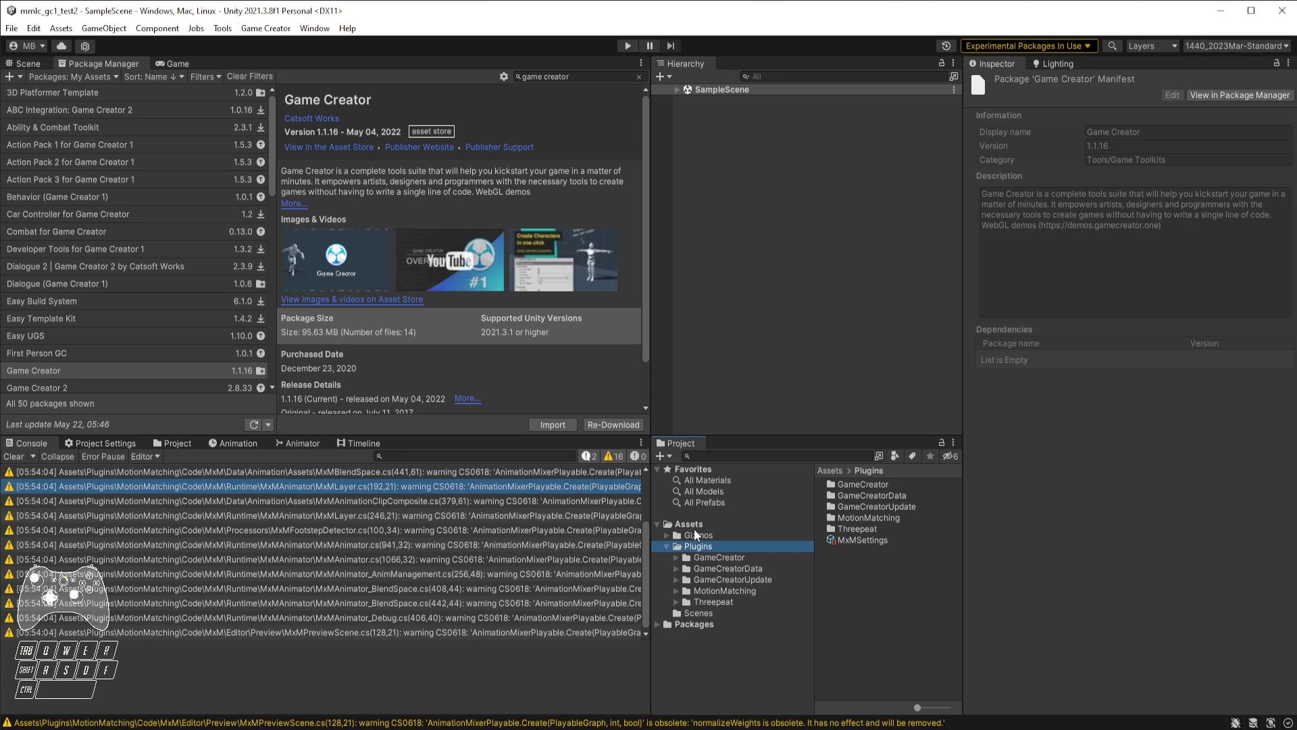
Load ExampleScene from Plugins/Threepeat/MMCGameCreator/Demos and bring the player character into view in the Scene view
{"action": "left_click", "coordinate": [678, 604]}
{"action": "left_click", "coordinate": [675, 603]}
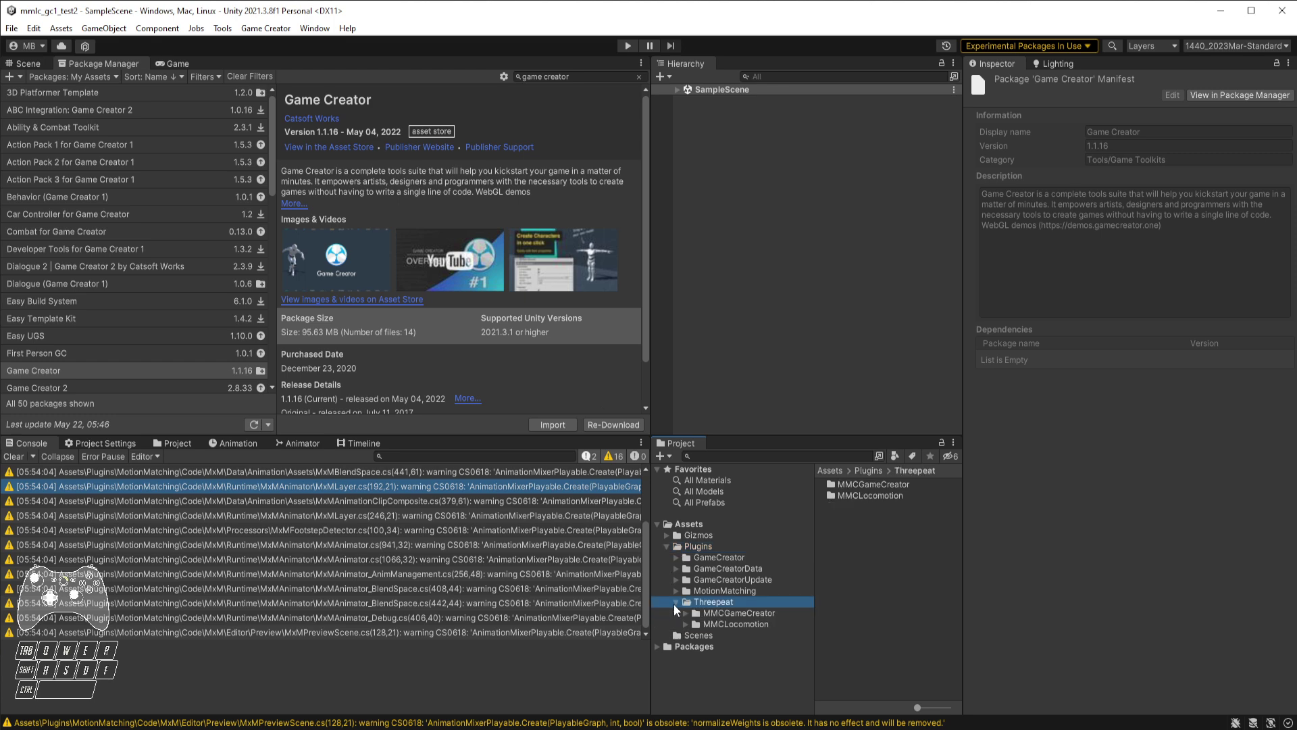
{"action": "left_click", "coordinate": [729, 613]}
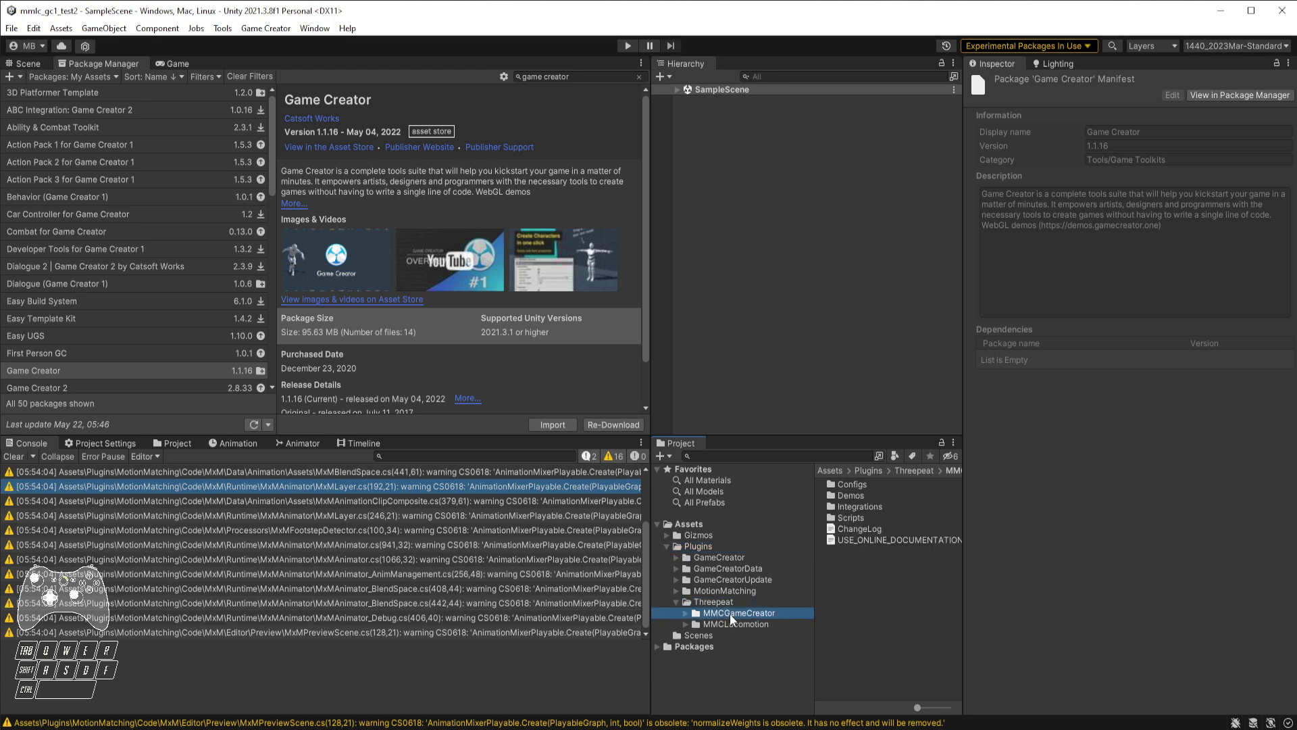
{"action": "double_click", "coordinate": [862, 498]}
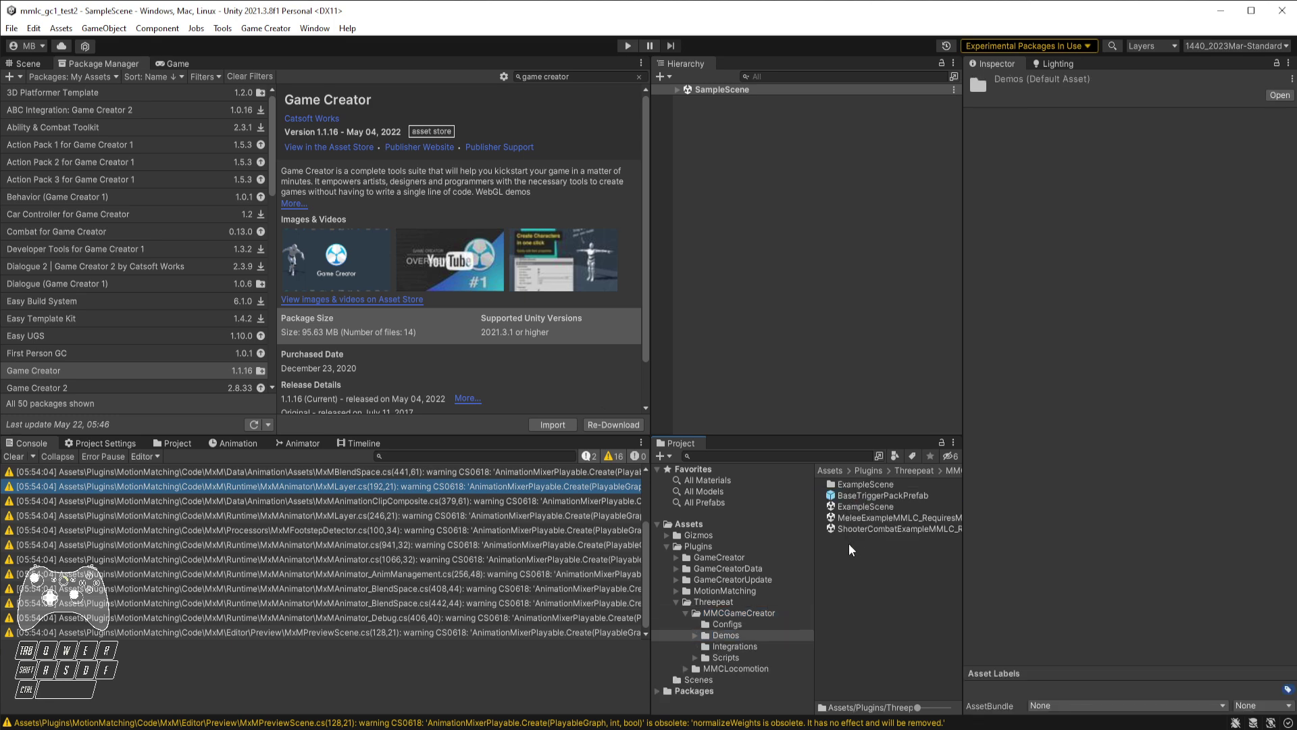
{"action": "left_click", "coordinate": [853, 507]}
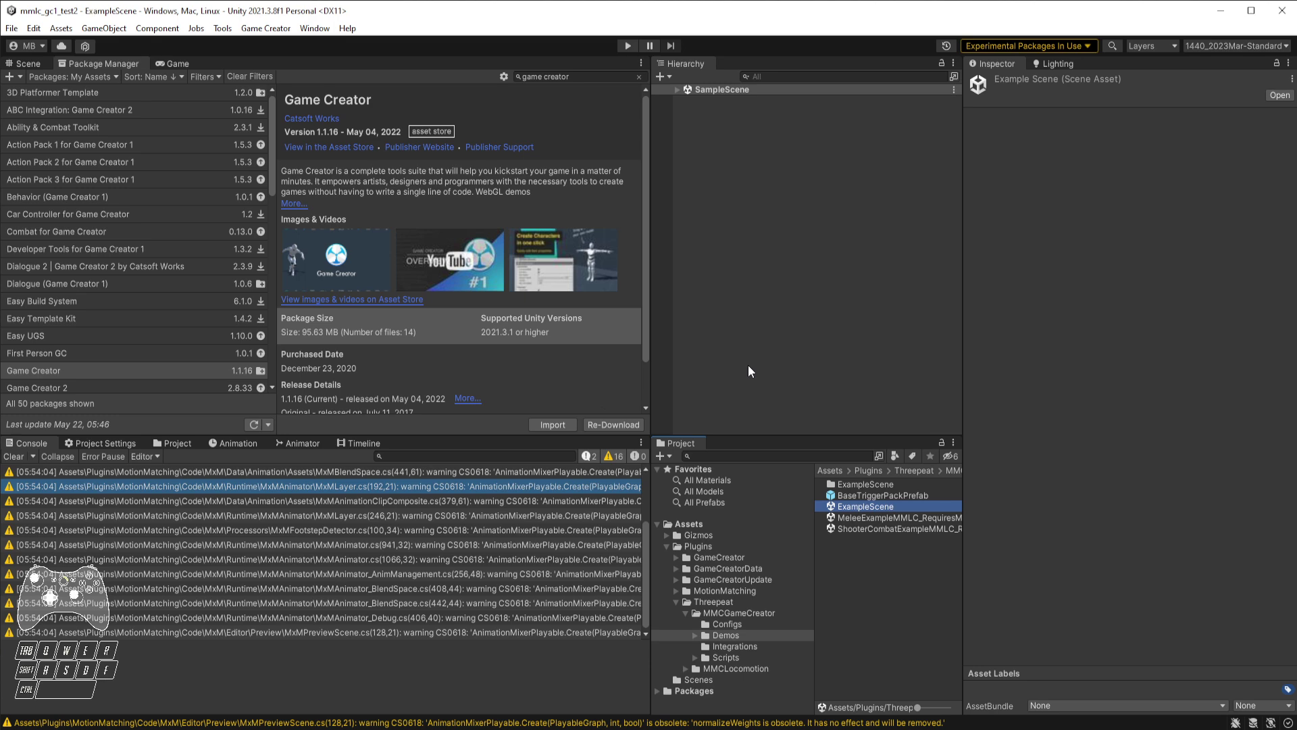
{"action": "left_click", "coordinate": [27, 64]}
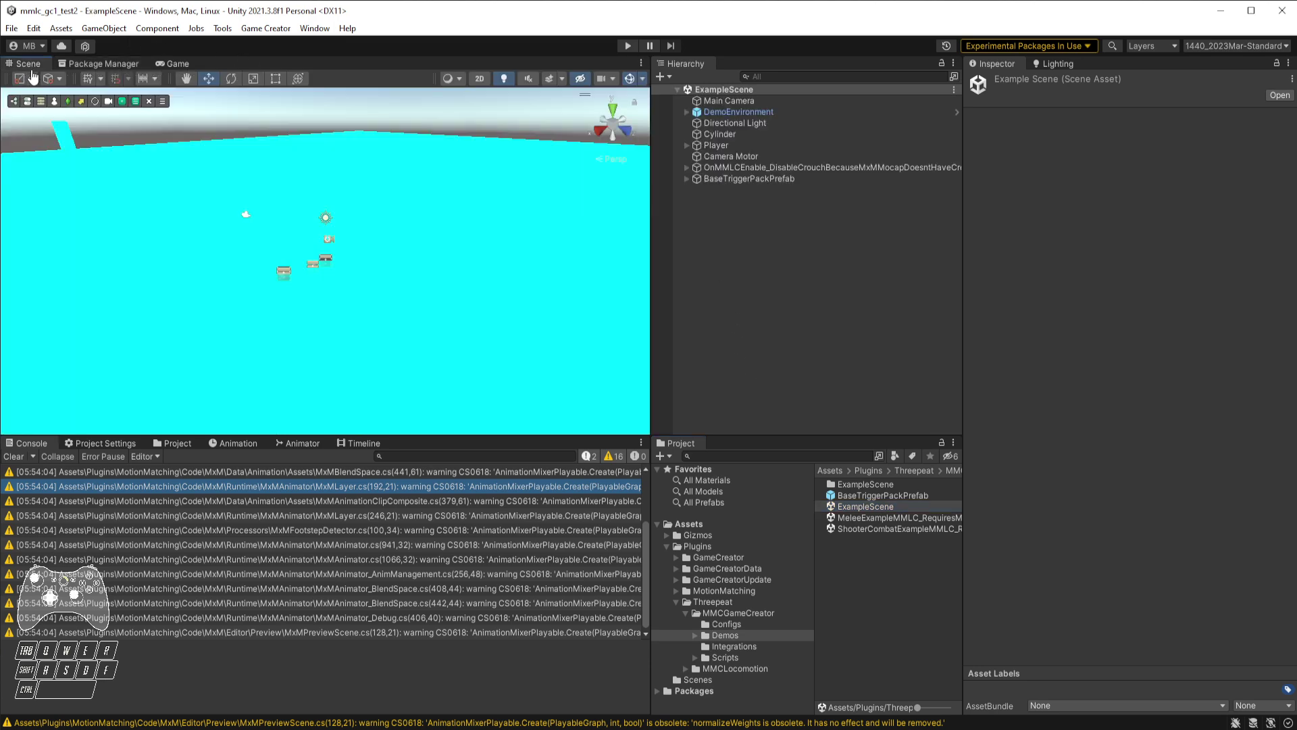
{"action": "right_click_drag", "start_coordinate": [135, 229], "coordinate": [43, 227]}
{"action": "key", "text": "s"}
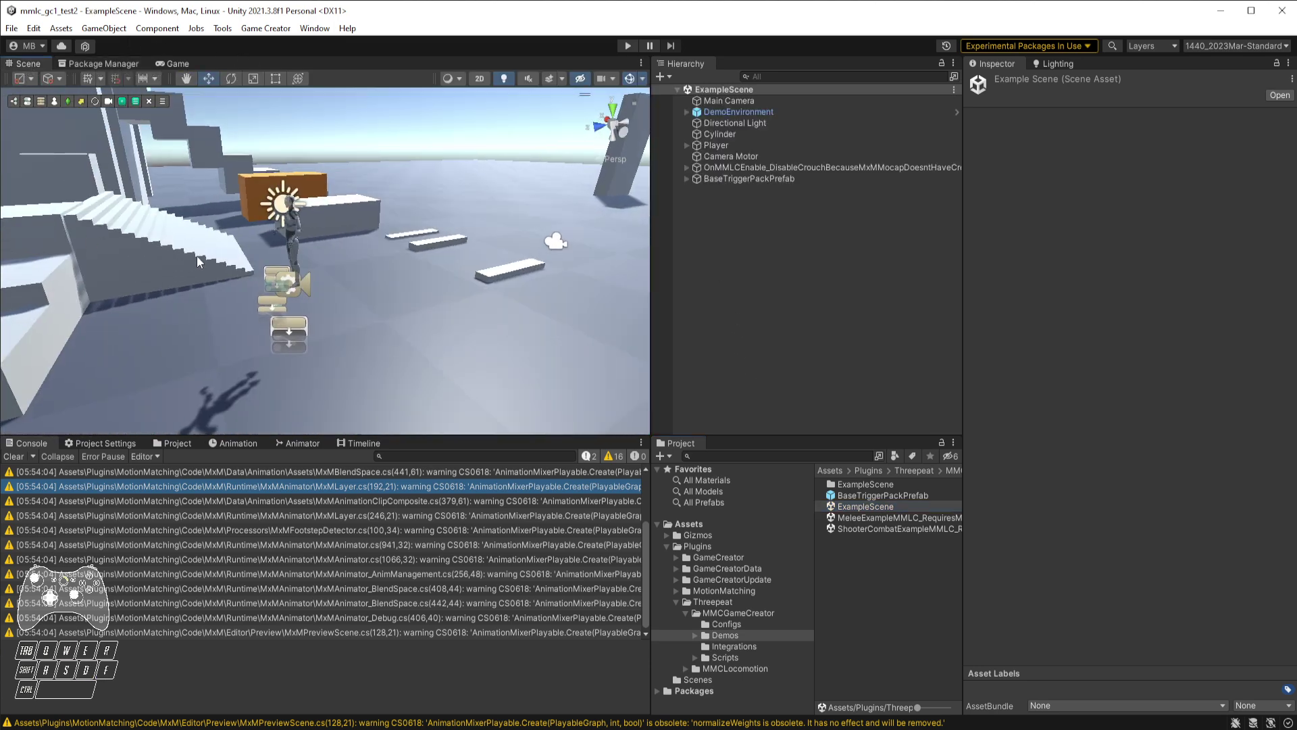
Examine the Player object's components, collapsing Player Character, Character Animator, Character Controller, HookPlayer, NG Character Controller Wrapper and NG Character
{"action": "left_click", "coordinate": [719, 99]}
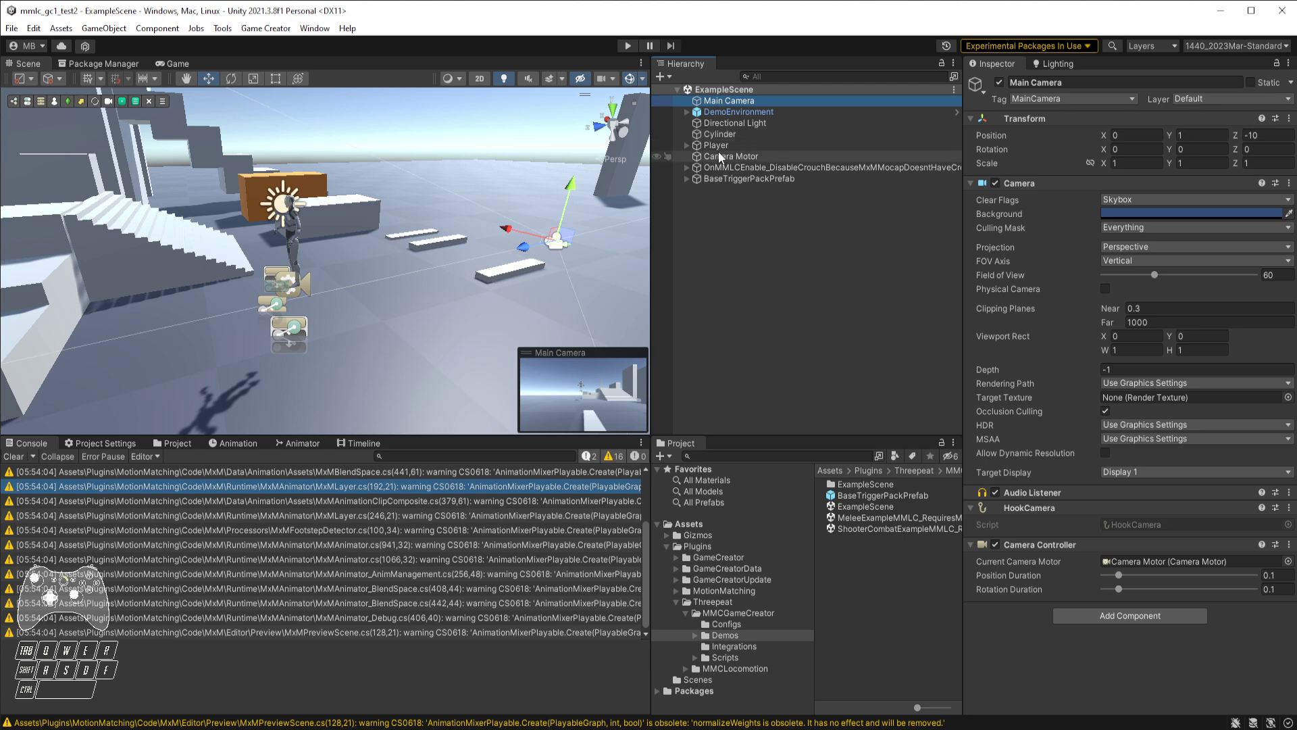
{"action": "left_click", "coordinate": [718, 147]}
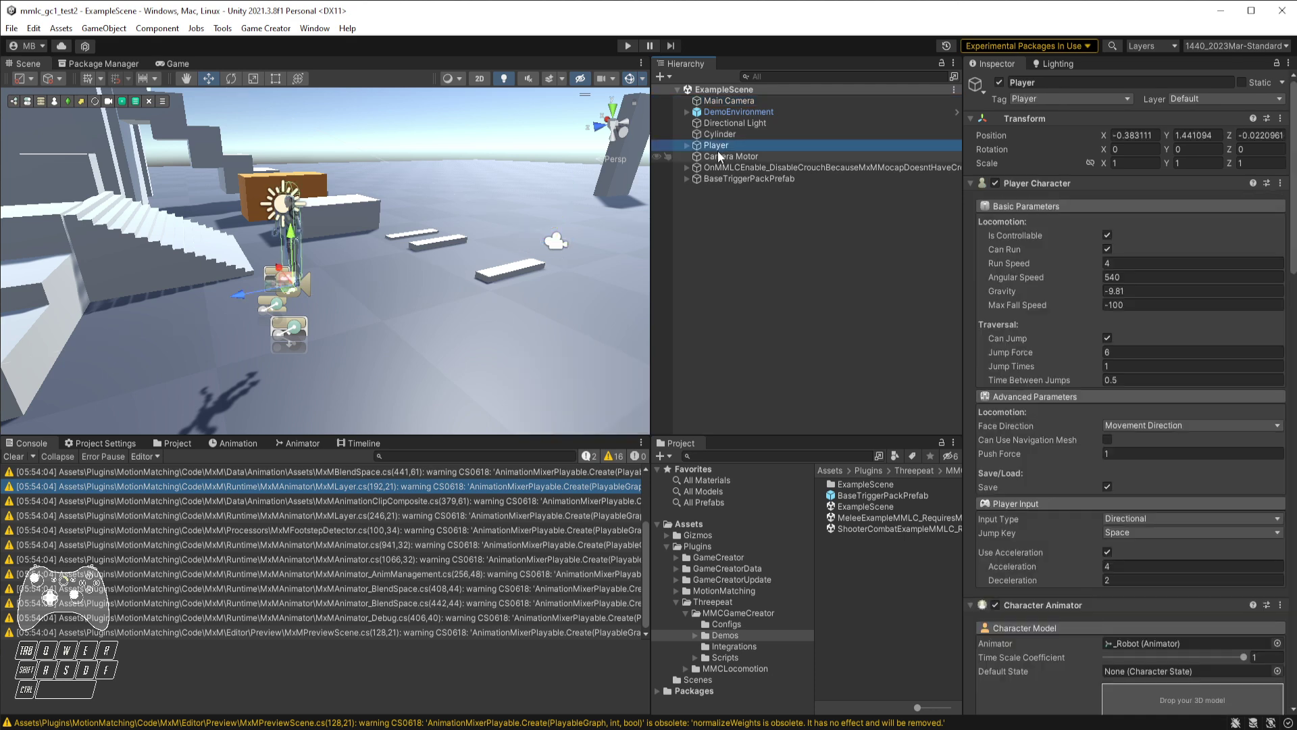
{"action": "left_click", "coordinate": [1017, 184]}
{"action": "left_click", "coordinate": [1021, 197]}
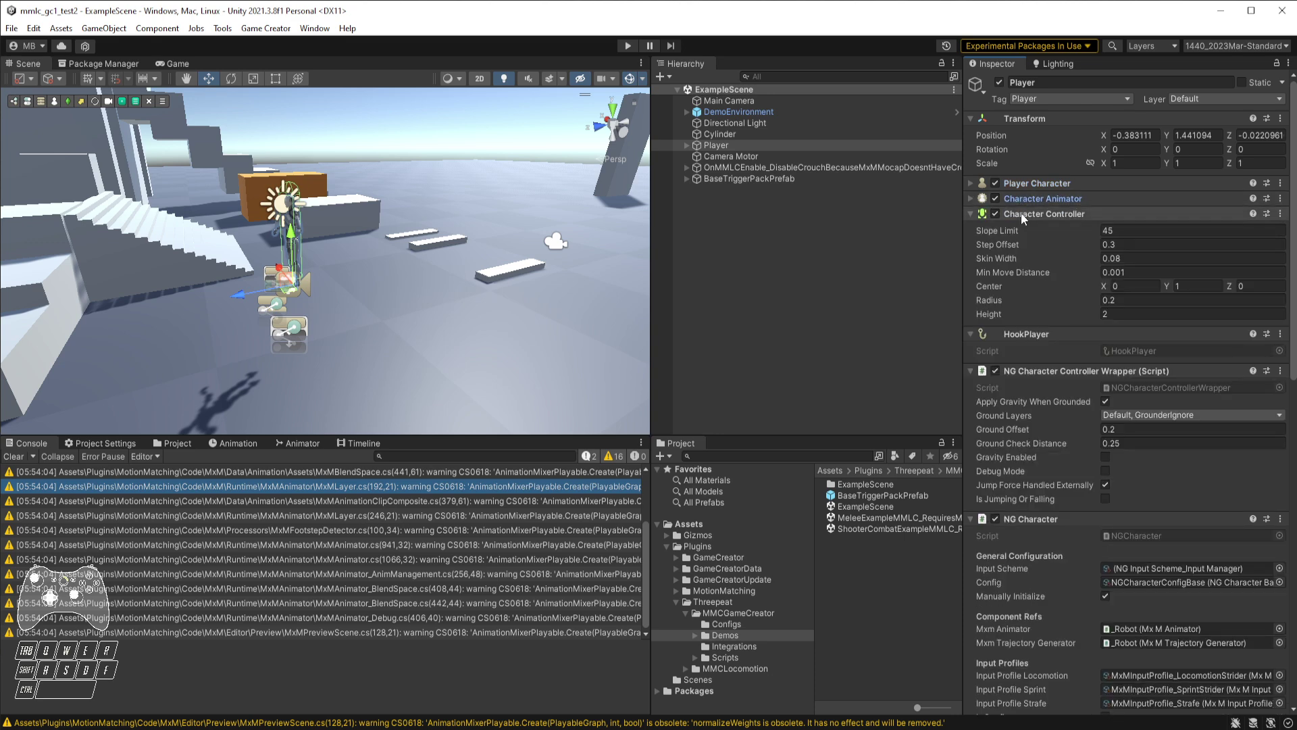
{"action": "left_click", "coordinate": [1020, 214]}
{"action": "left_click", "coordinate": [1028, 229]}
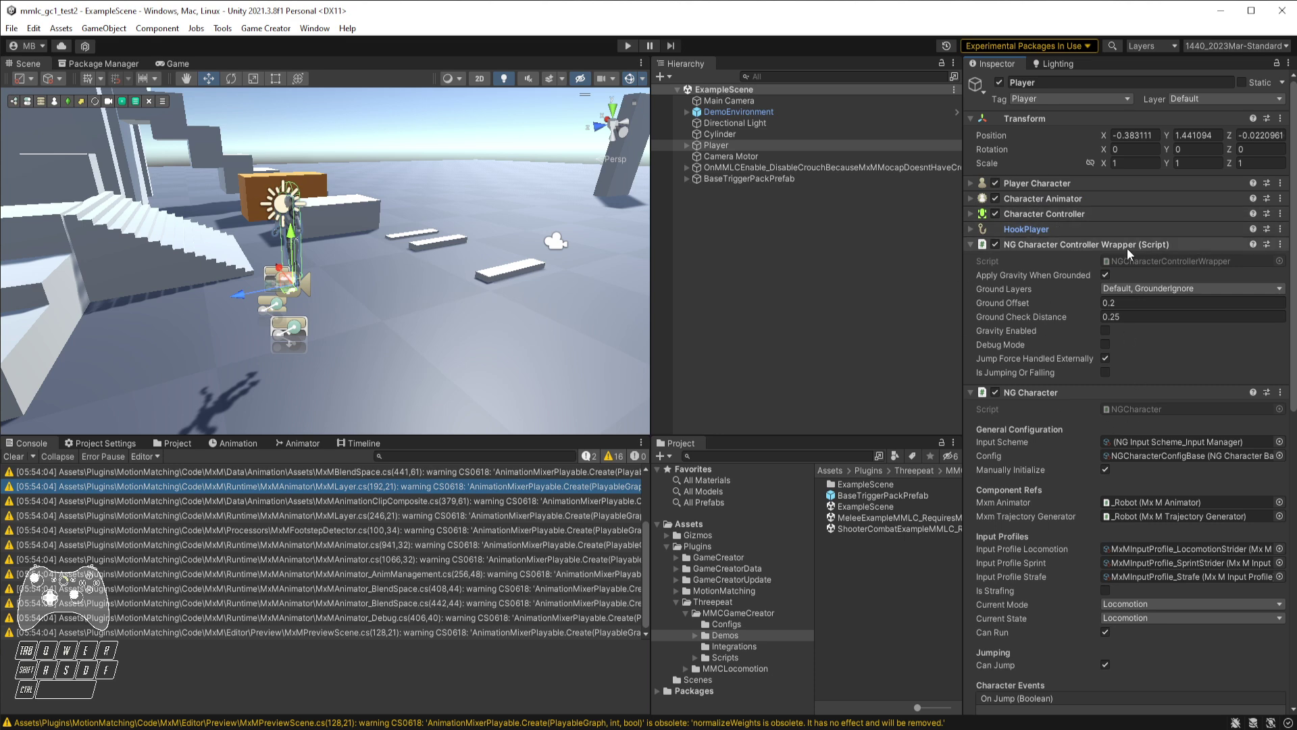
{"action": "left_click", "coordinate": [1062, 244]}
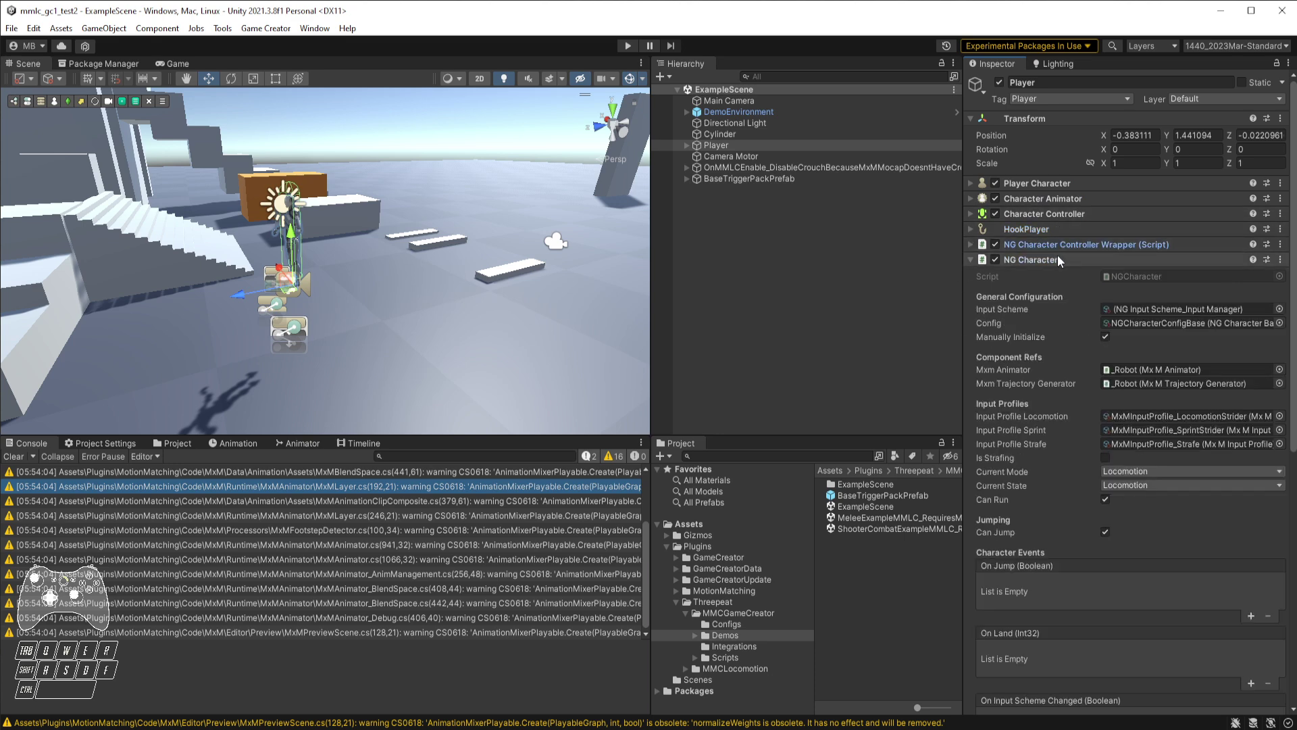
{"action": "left_click", "coordinate": [1055, 264]}
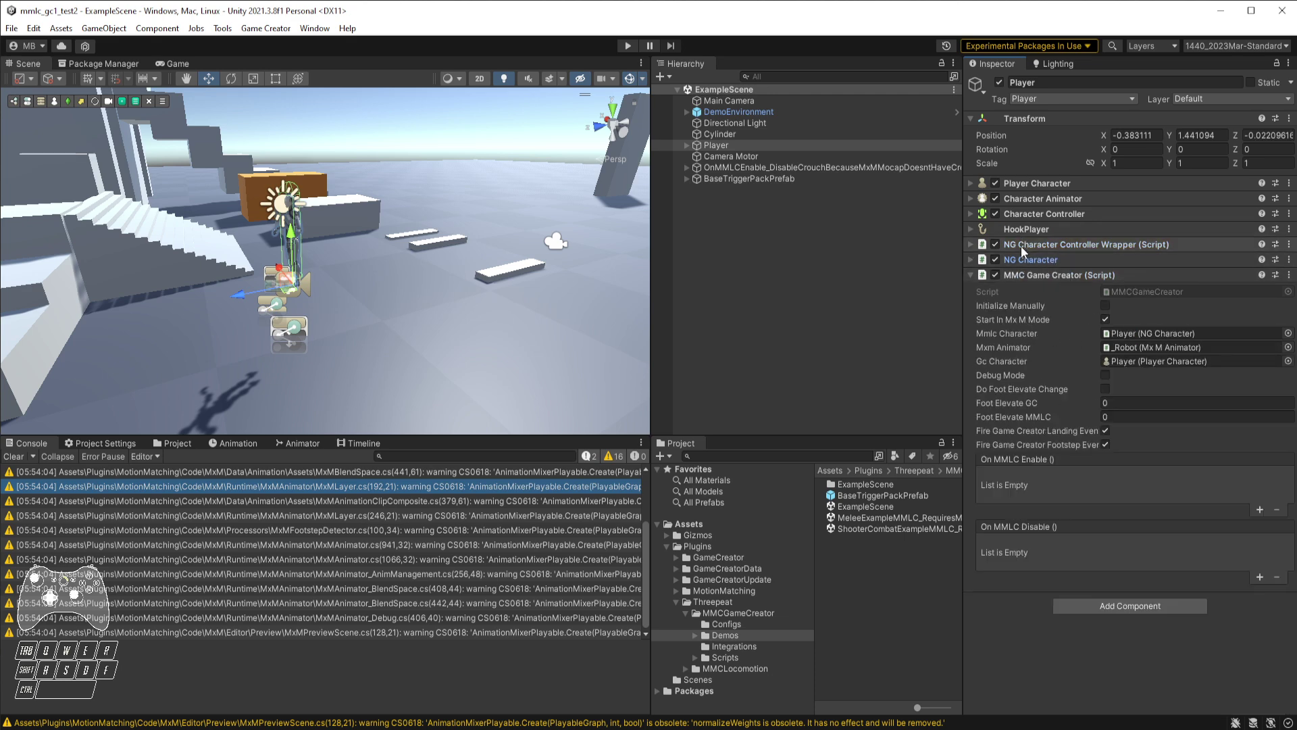
Examine the components of the _Robot object under Player, collapsing them from Animator through Mx M Trajectory Generator
{"action": "left_click", "coordinate": [683, 144]}
{"action": "left_click", "coordinate": [686, 146]}
{"action": "left_click", "coordinate": [696, 155]}
{"action": "left_click", "coordinate": [737, 168]}
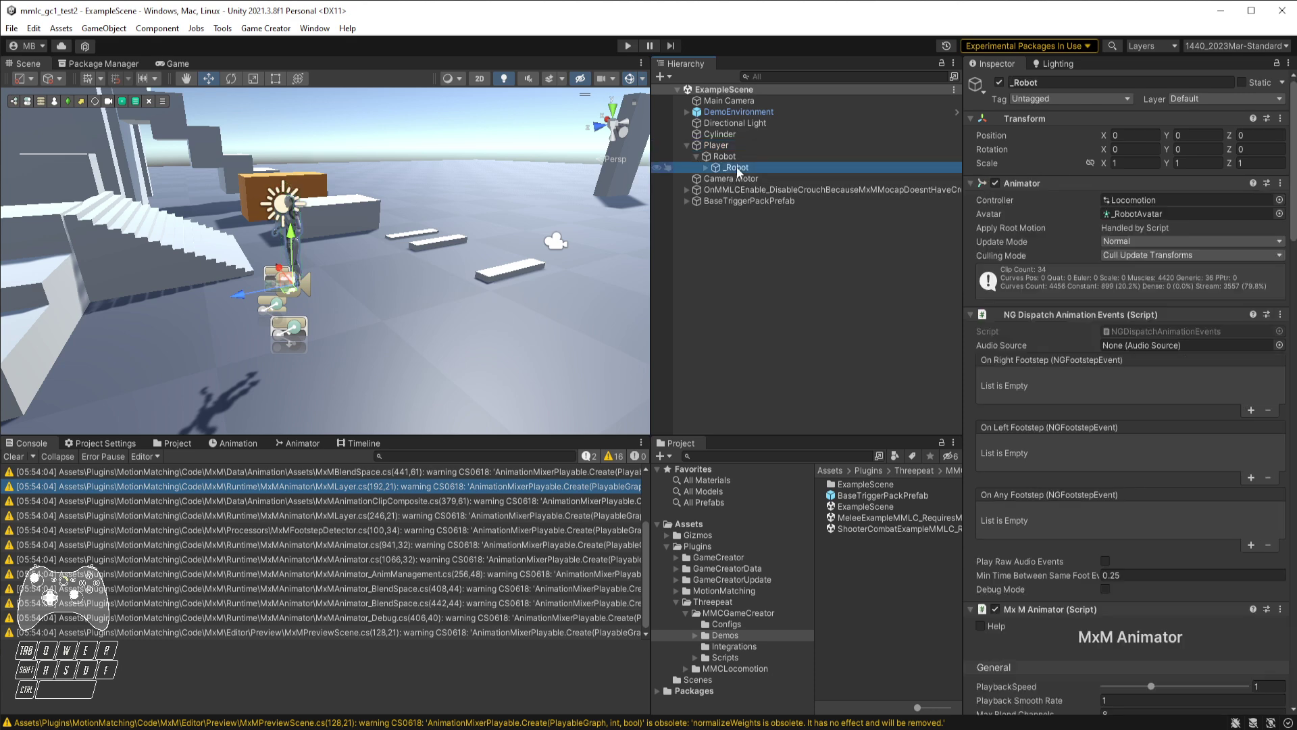
{"action": "left_click", "coordinate": [1049, 186]}
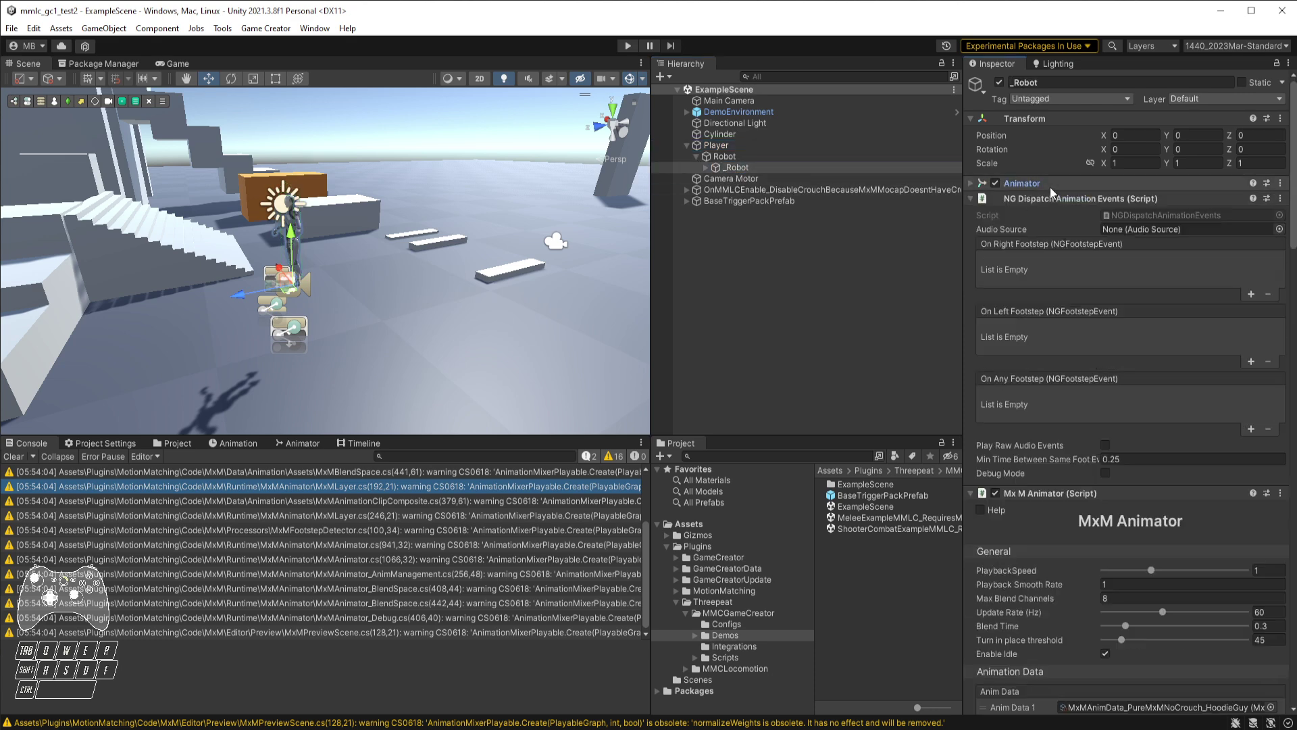
{"action": "left_click", "coordinate": [1047, 199]}
{"action": "left_click", "coordinate": [1044, 215]}
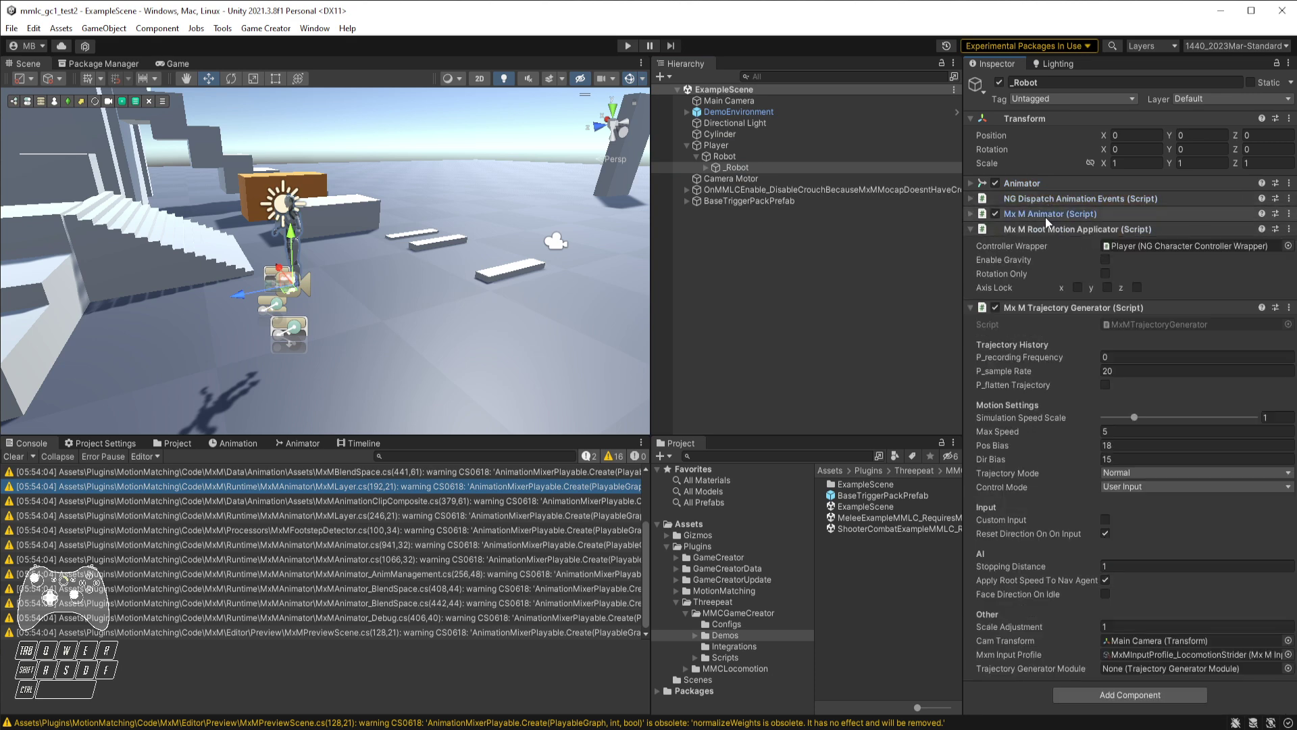
{"action": "left_click", "coordinate": [1042, 229]}
{"action": "left_click", "coordinate": [1039, 245]}
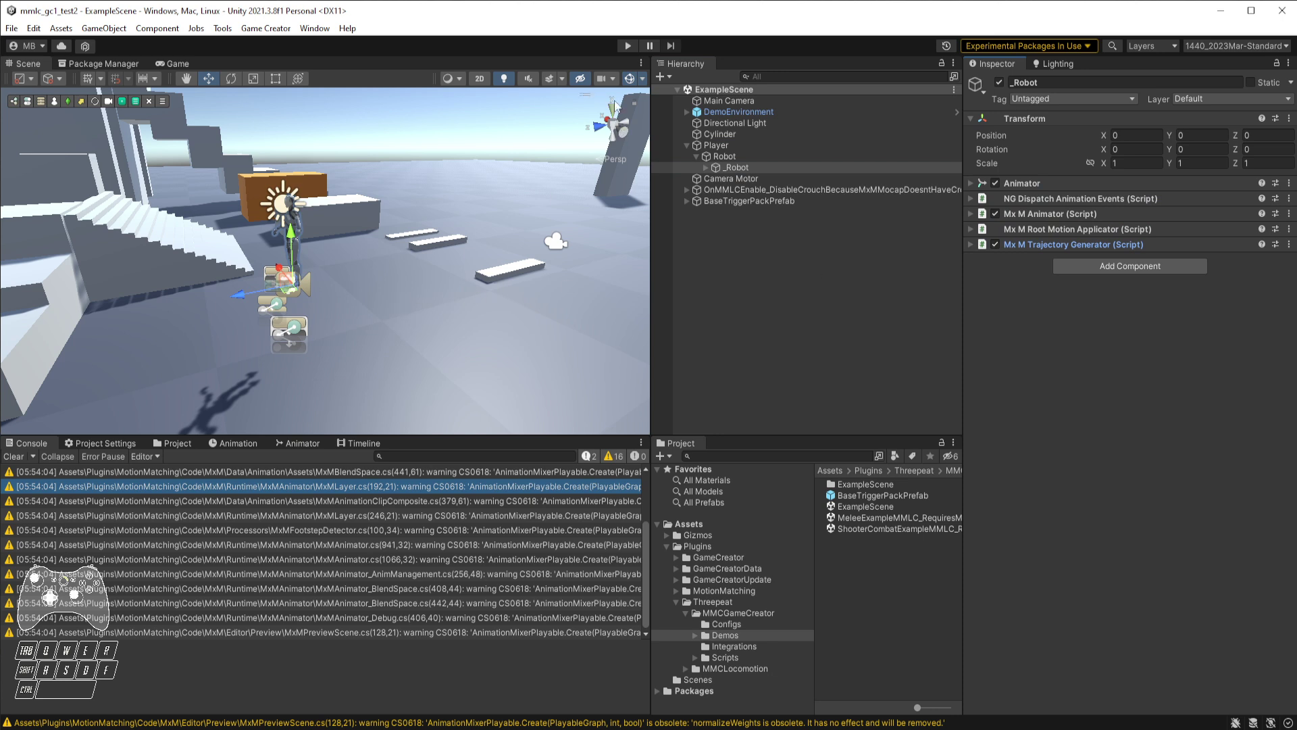
Play the example scene and run the robot character forward and sideways to test its motion-matching locomotion
{"action": "left_click", "coordinate": [628, 46]}
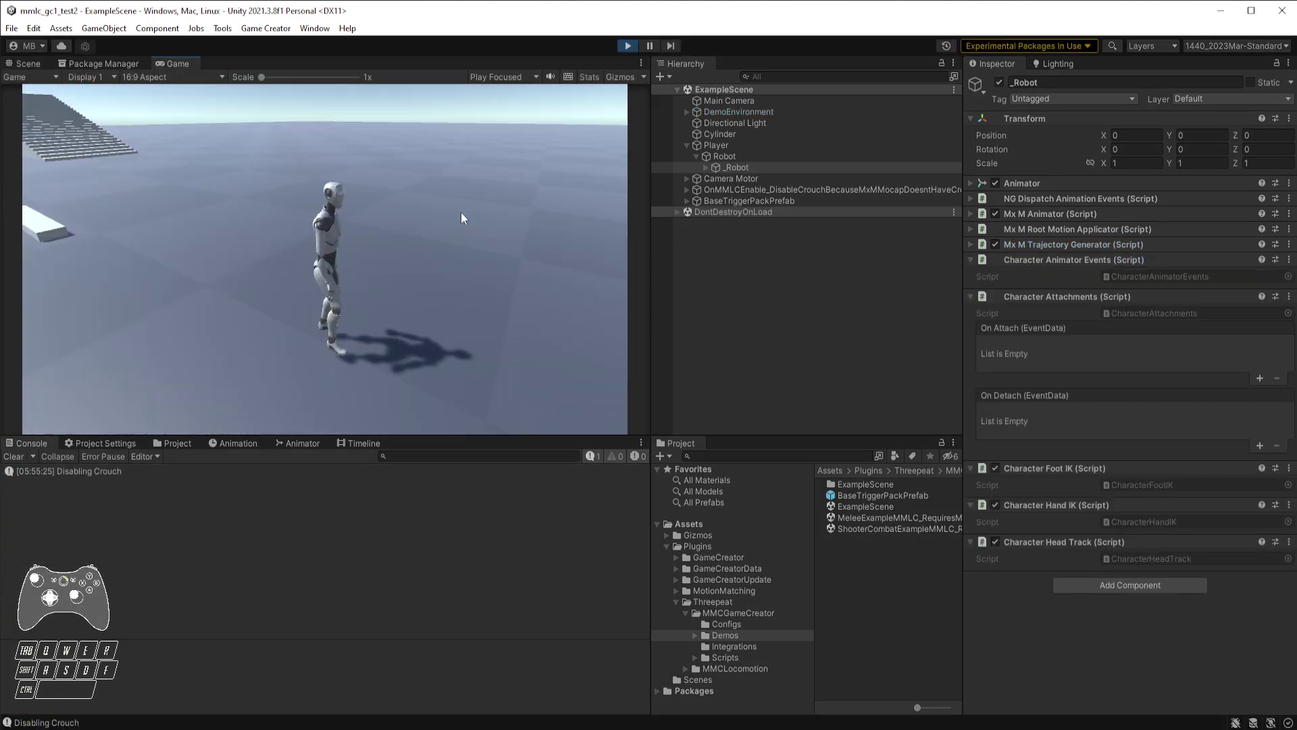
{"action": "key", "text": "w"}
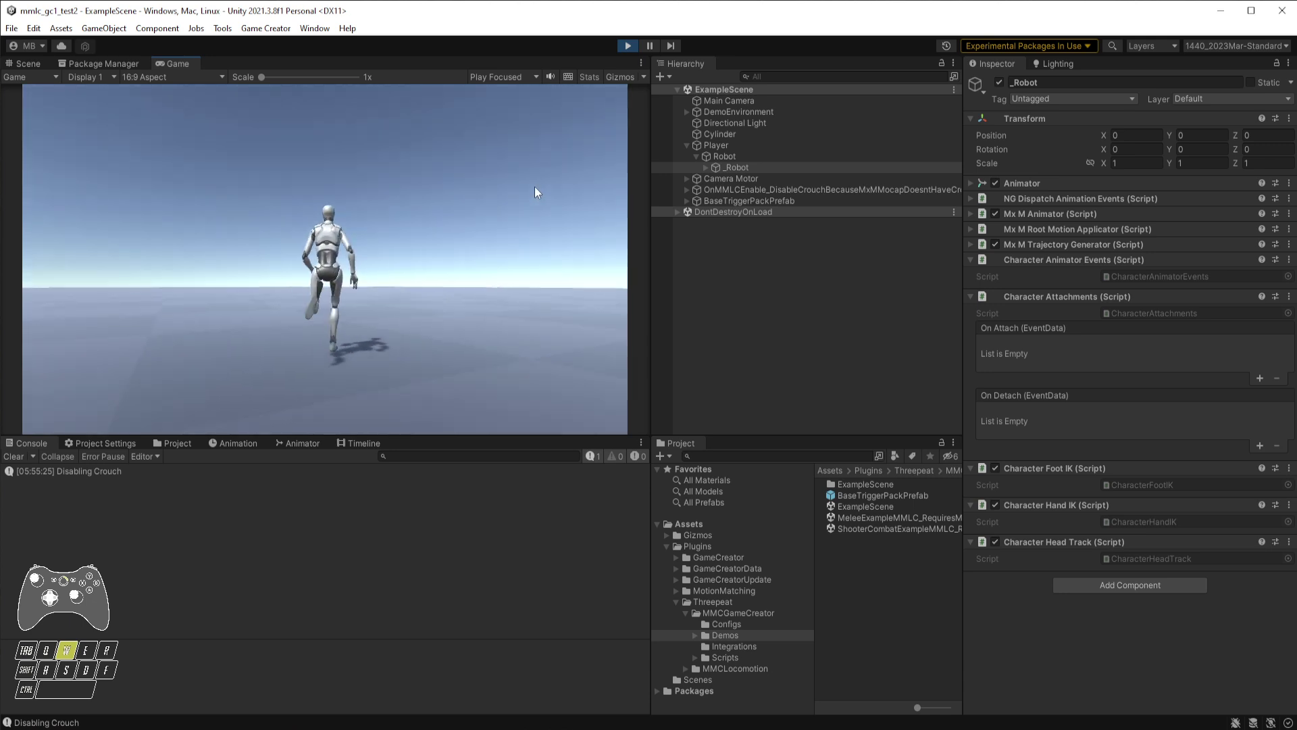
{"action": "key", "text": "a"}
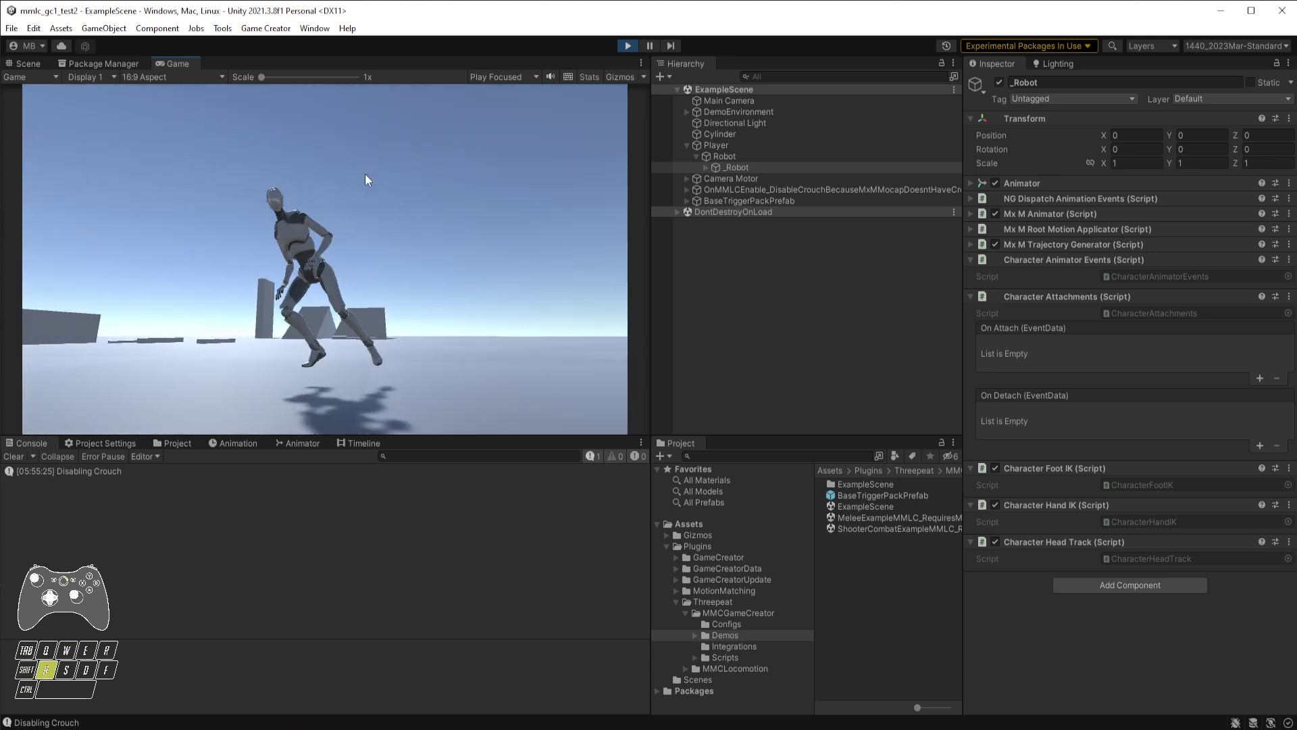
{"action": "key", "text": "w"}
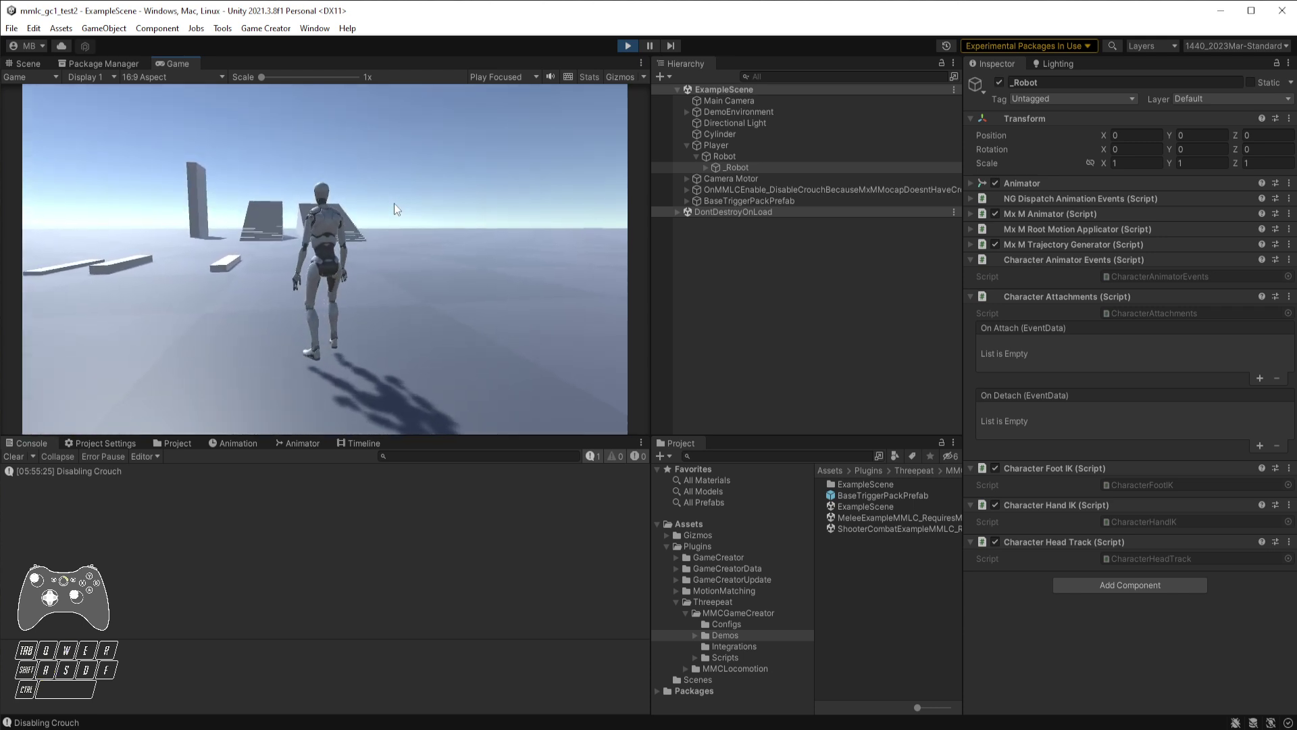
{"action": "key", "text": "w"}
{"action": "key", "text": "a"}
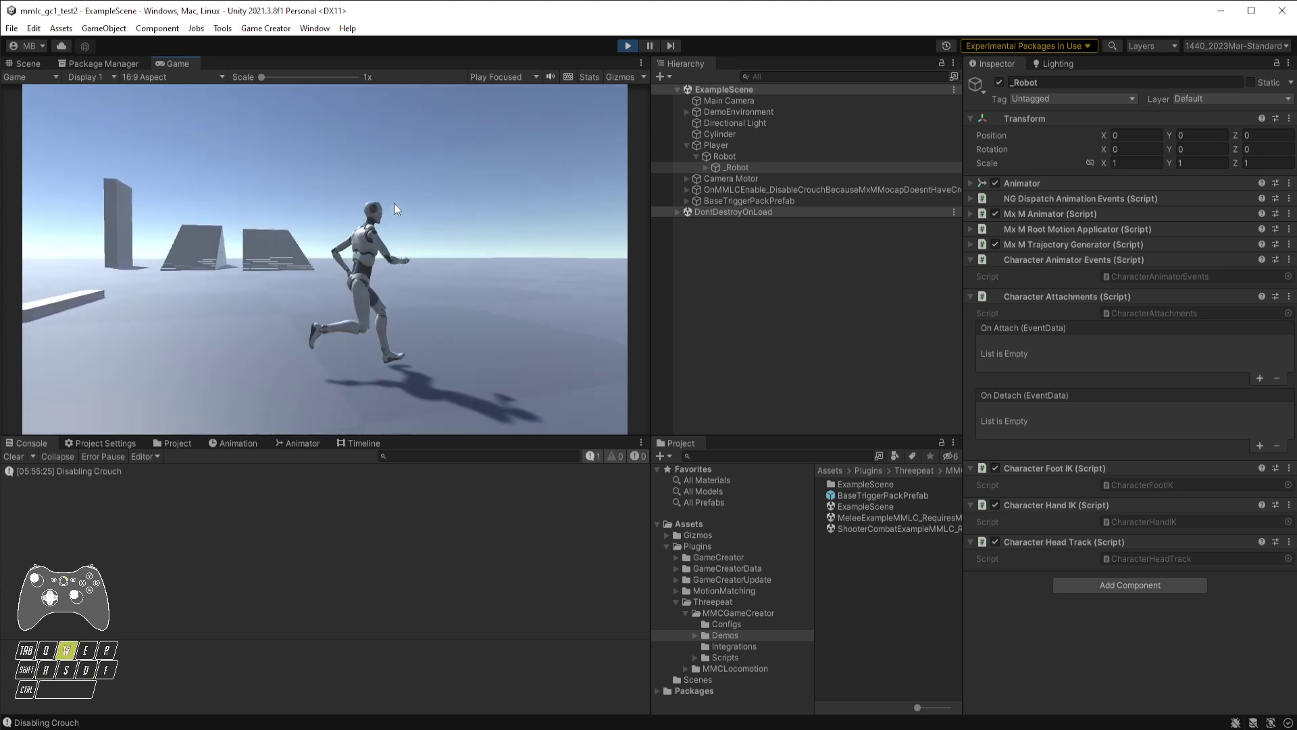
{"action": "key", "text": "d"}
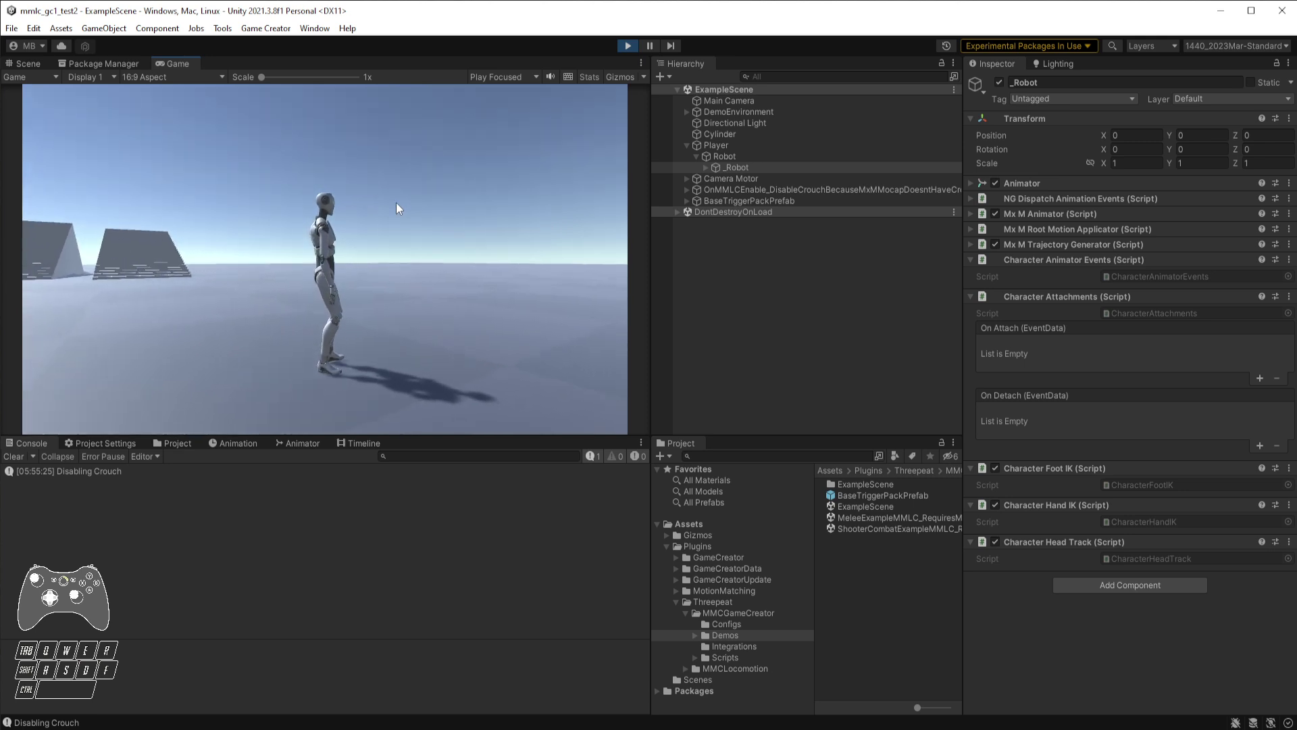
Walk the robot sideways, swing the game camera around it, and stop playing the example scene
{"action": "key", "text": "a"}
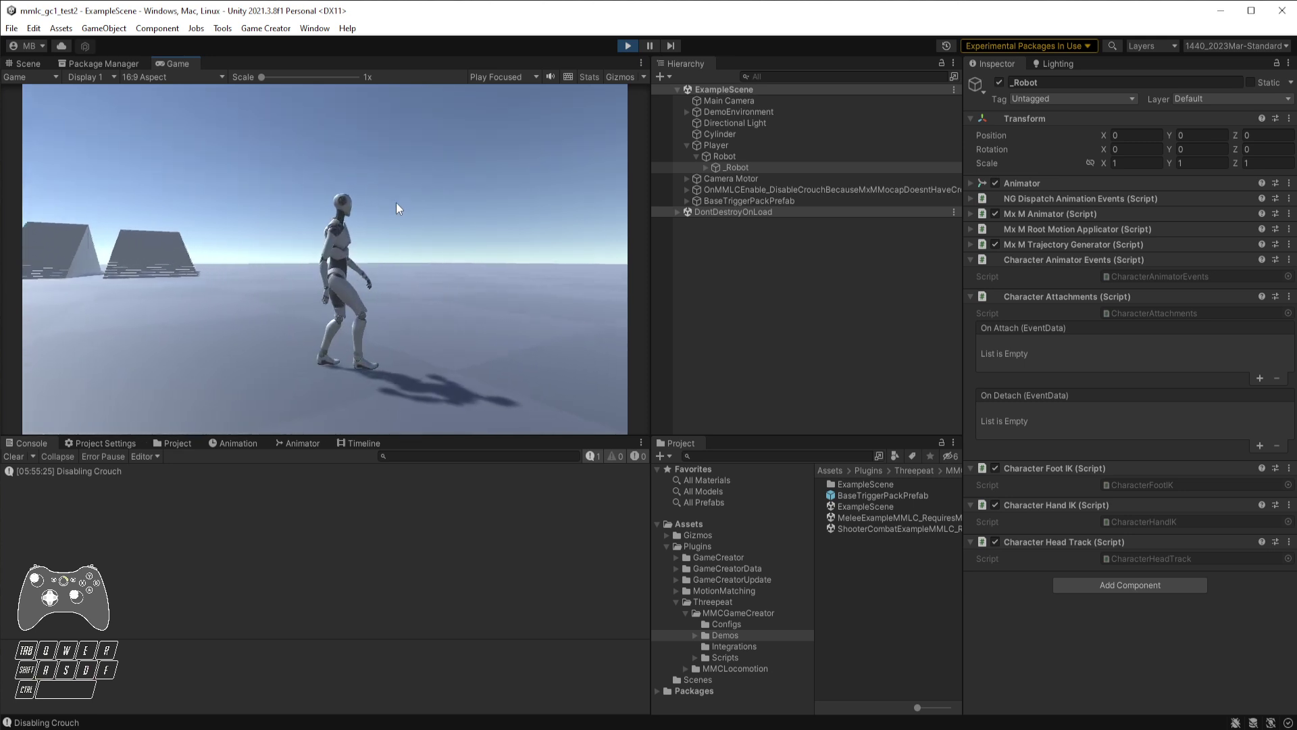
{"action": "right_click_drag", "start_coordinate": [396, 201], "coordinate": [568, 126]}
{"action": "left_click", "coordinate": [628, 45]}
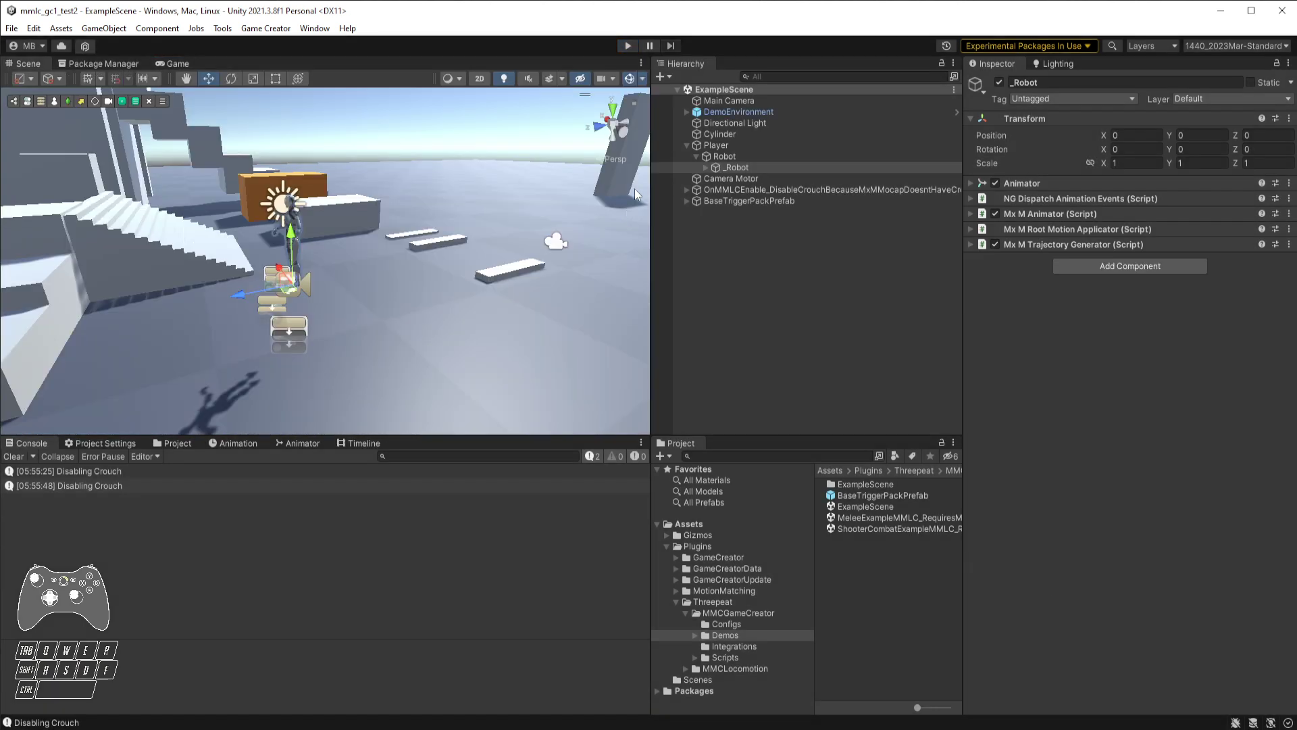
Open Threepeat's MMC Configuration Wizard to check the project's dependencies
{"action": "left_click", "coordinate": [220, 31]}
{"action": "mouse_move", "coordinate": [257, 59]}
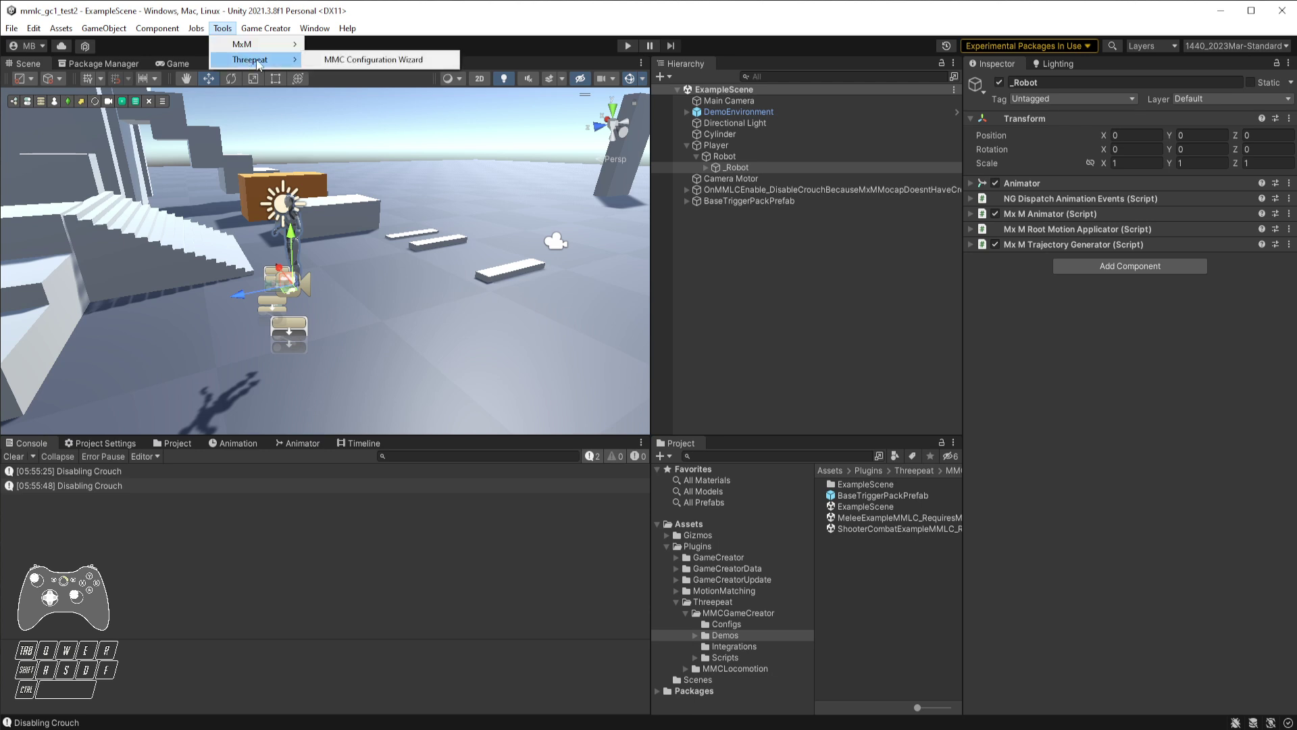
{"action": "left_click", "coordinate": [350, 60]}
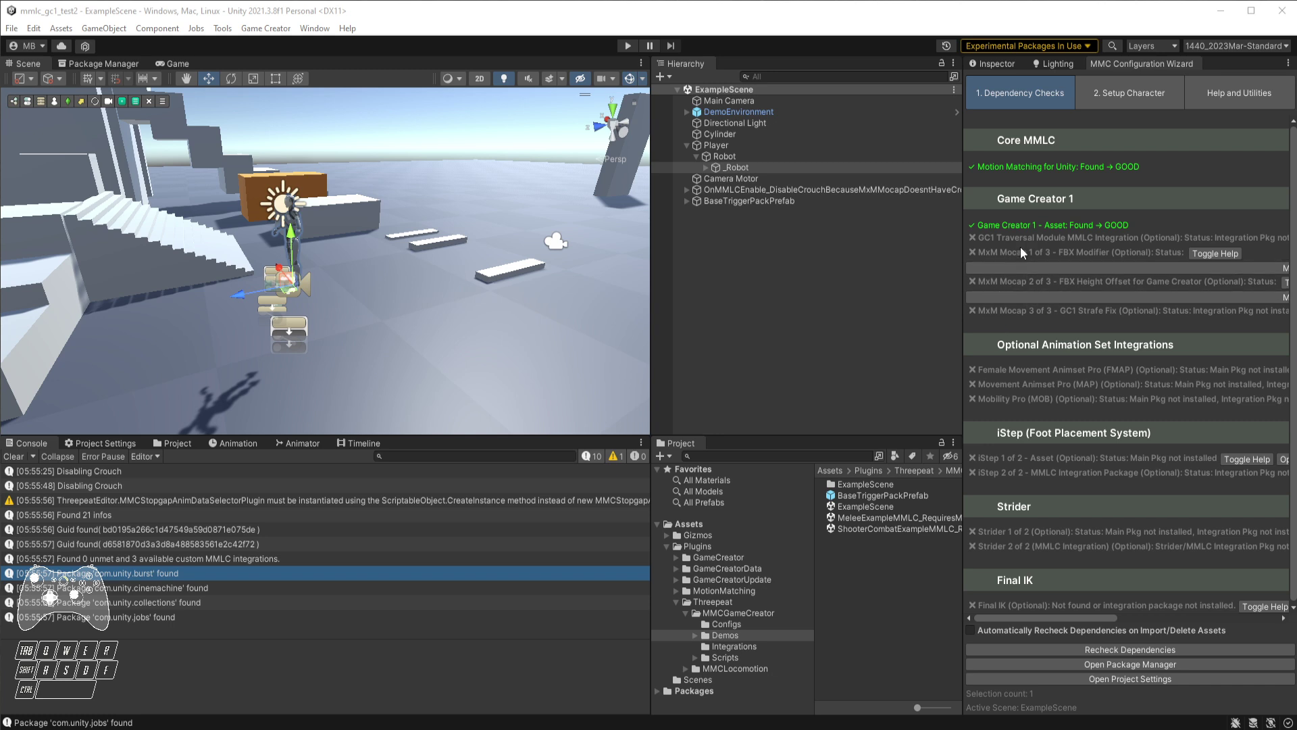
Toggle the help for MxM Mocap 1 of 3 - FBX Modifier, run its modification and confirm modifying the FBX prefabs for MMLC
{"action": "left_click", "coordinate": [1197, 251]}
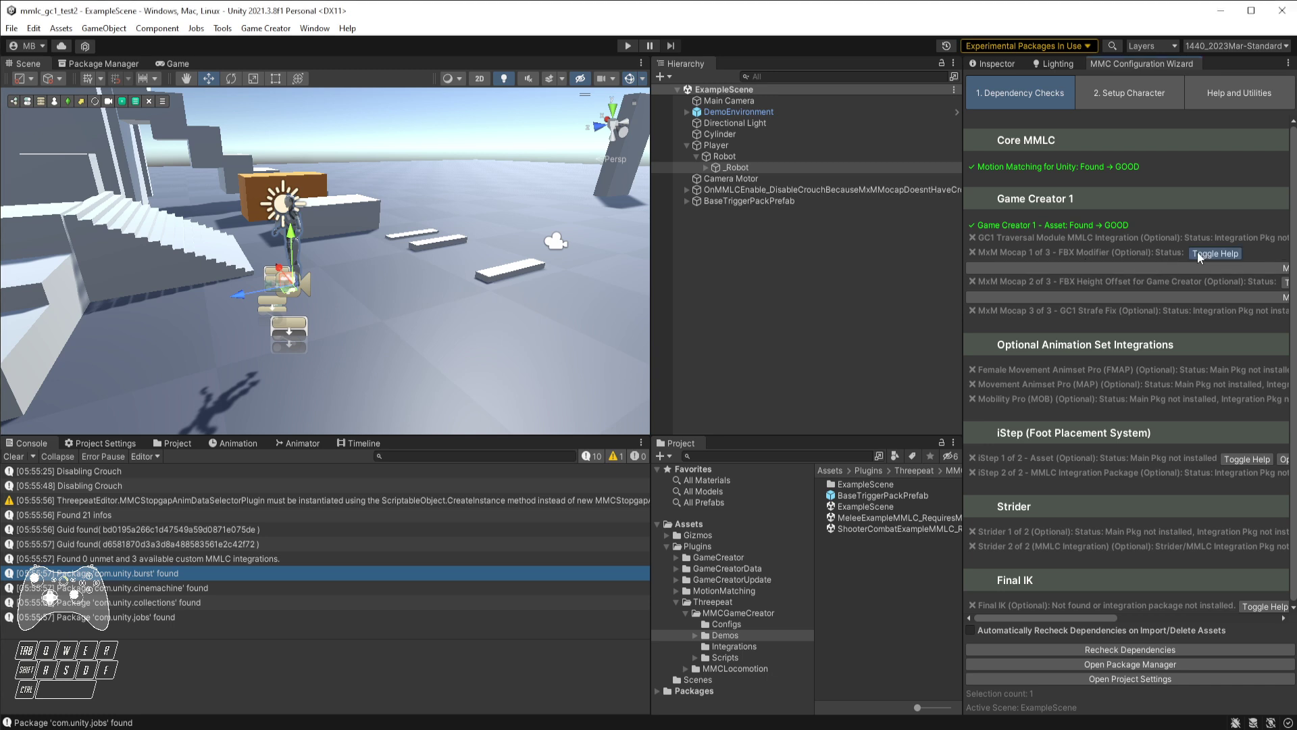
{"action": "left_click", "coordinate": [1208, 251]}
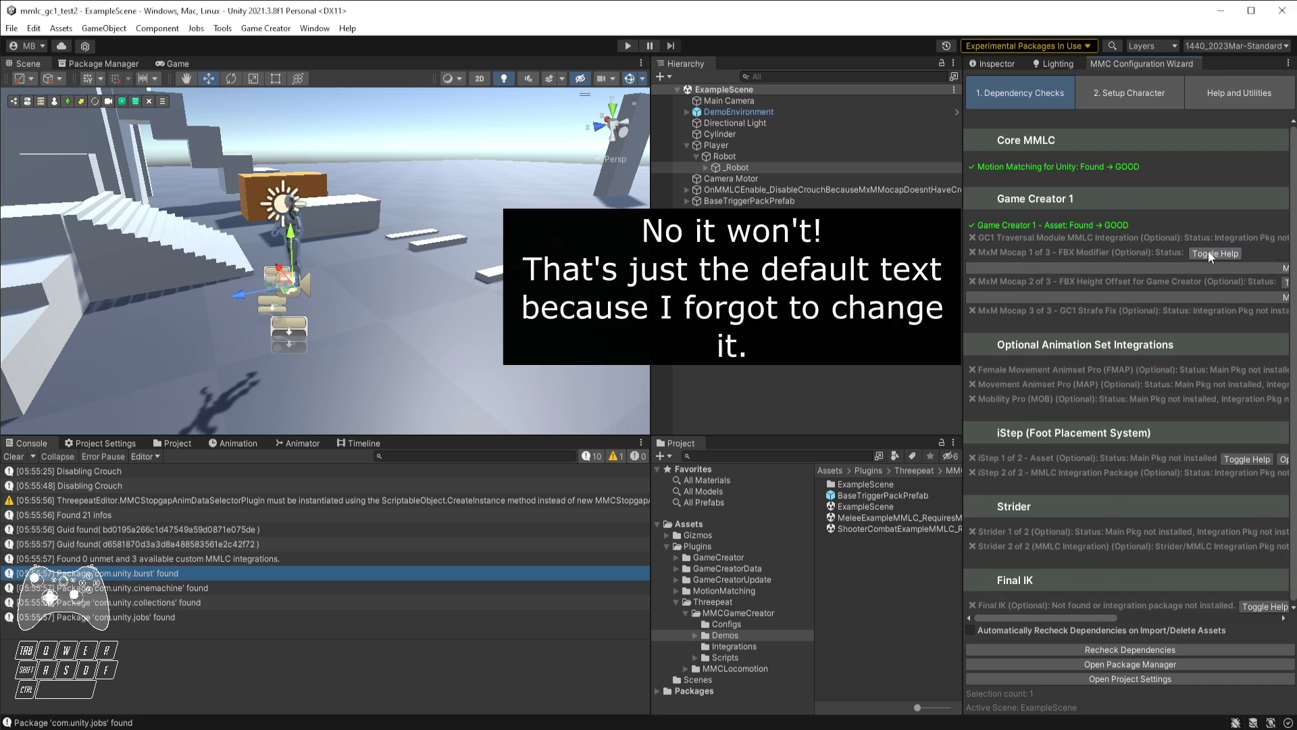
{"action": "left_click", "coordinate": [1093, 268]}
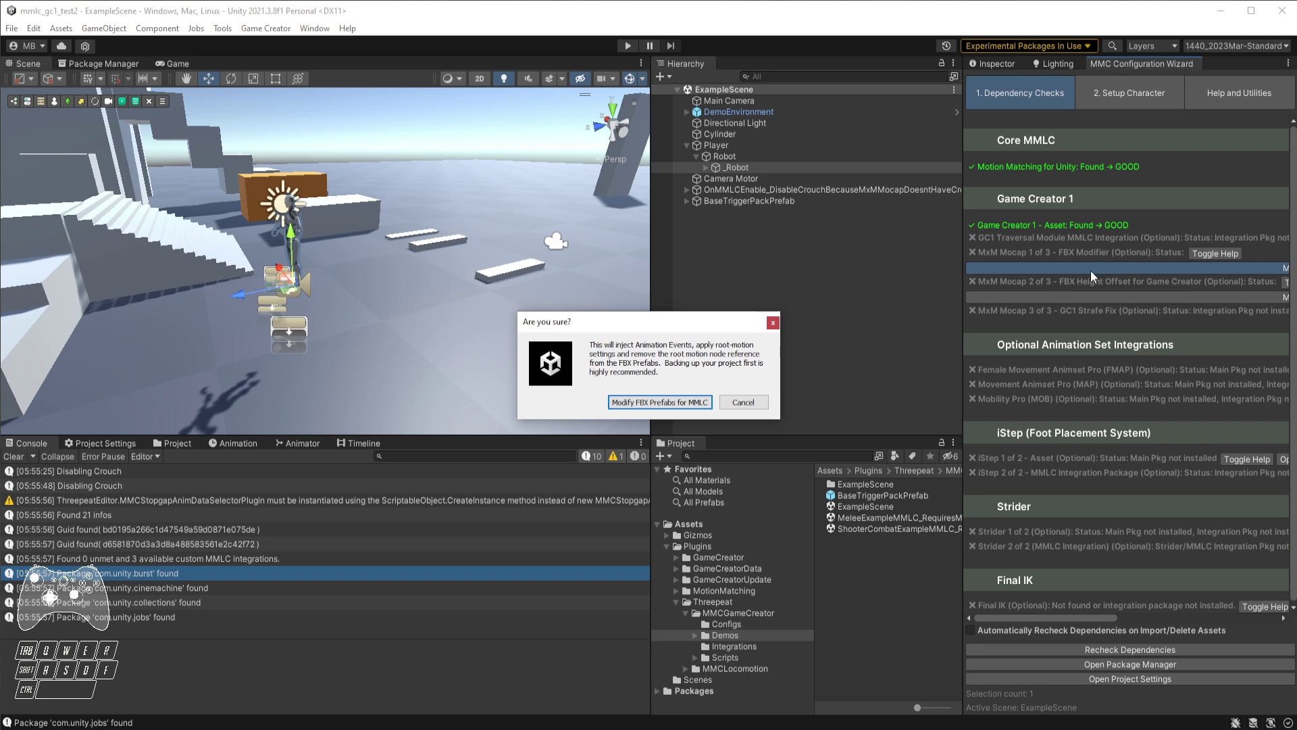
{"action": "left_click", "coordinate": [667, 402]}
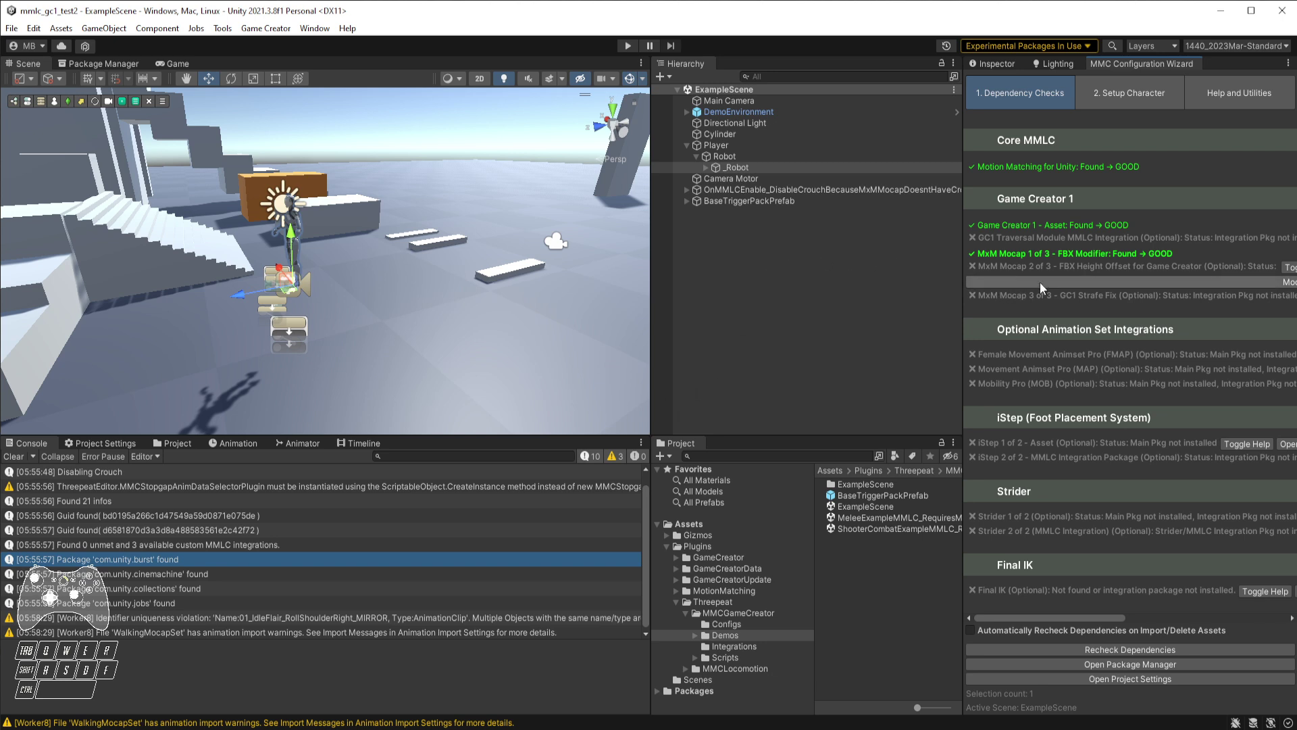
Run and confirm the MxM Mocap 2 of 3 - FBX Height Offset for Game Creator modification
{"action": "left_click", "coordinate": [1096, 280]}
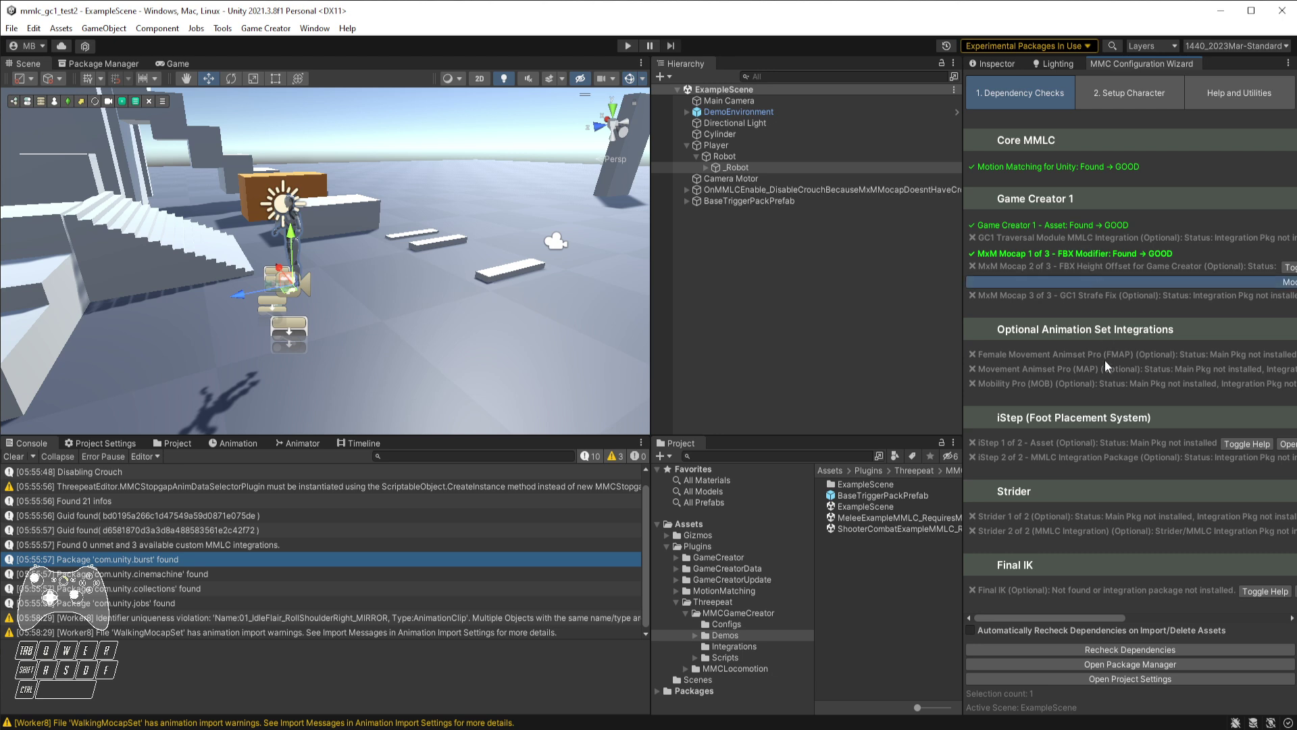
{"action": "left_click_drag", "start_coordinate": [1075, 614], "coordinate": [1142, 616]}
{"action": "left_click", "coordinate": [1134, 281]}
{"action": "left_click", "coordinate": [660, 403]}
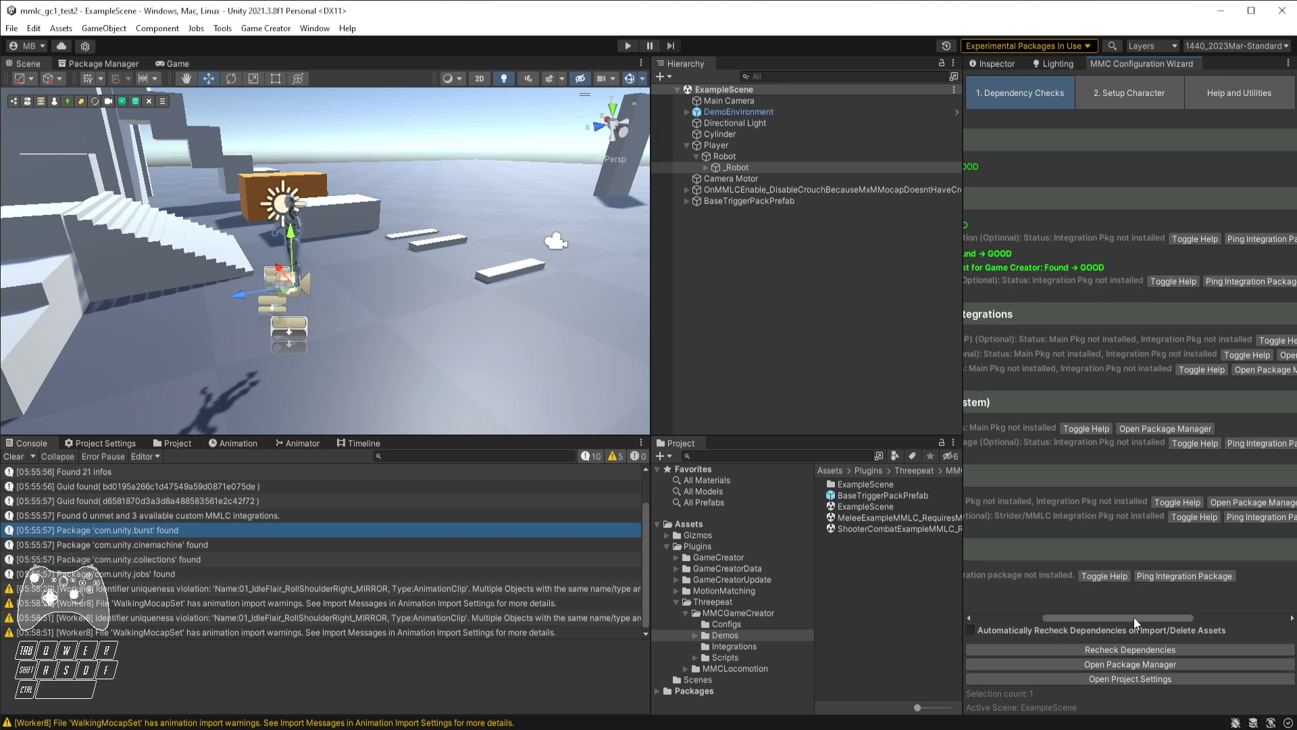
Locate and import the full MMLC_GC1MxMAnimationsStrafeFix package for MxM Mocap 3 of 3, and recheck the wizard's dependencies
{"action": "left_click_drag", "start_coordinate": [1134, 618], "coordinate": [1039, 630]}
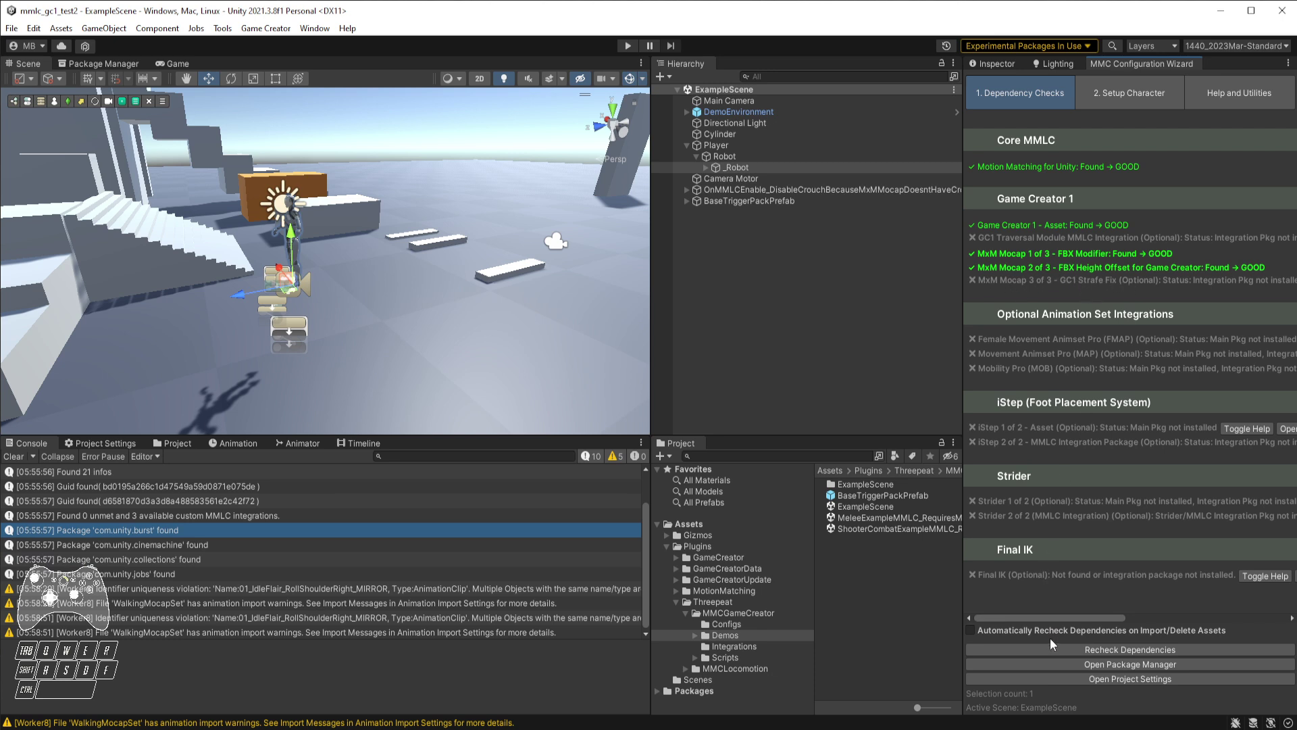
{"action": "left_click_drag", "start_coordinate": [1056, 618], "coordinate": [1122, 632]}
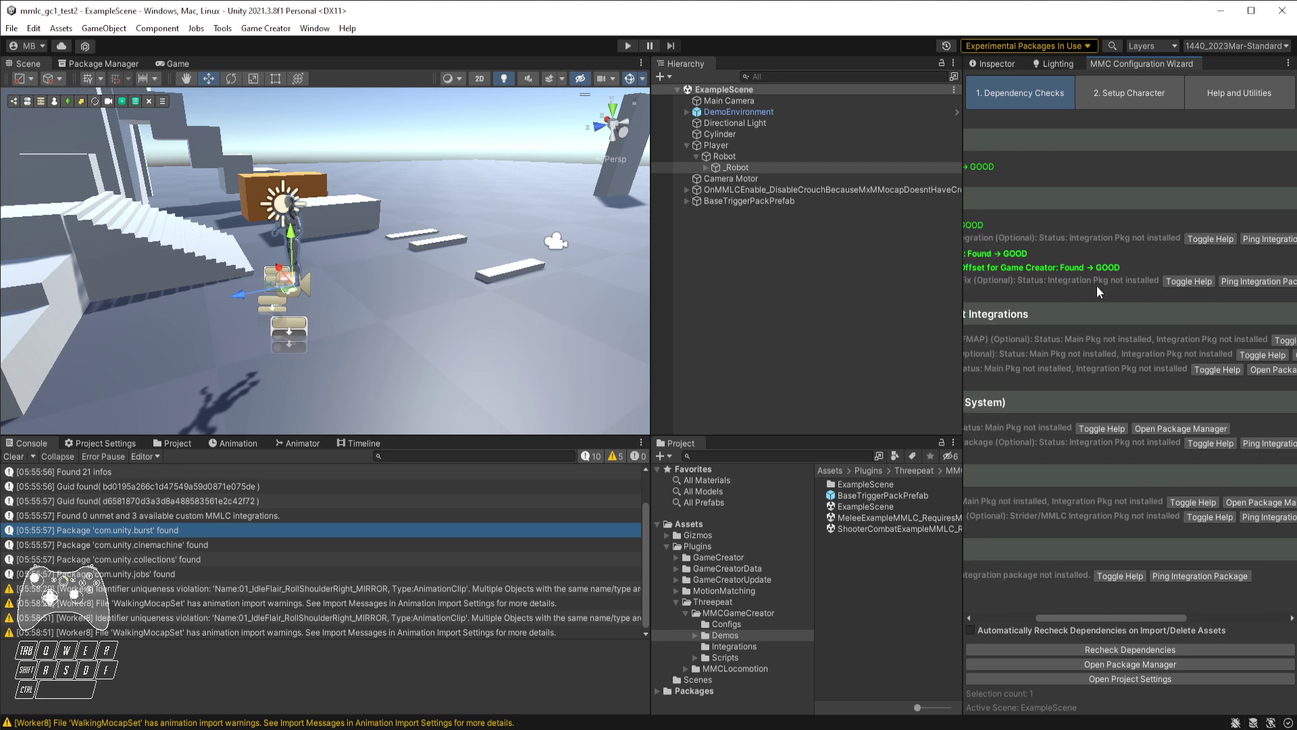
{"action": "left_click", "coordinate": [1254, 282]}
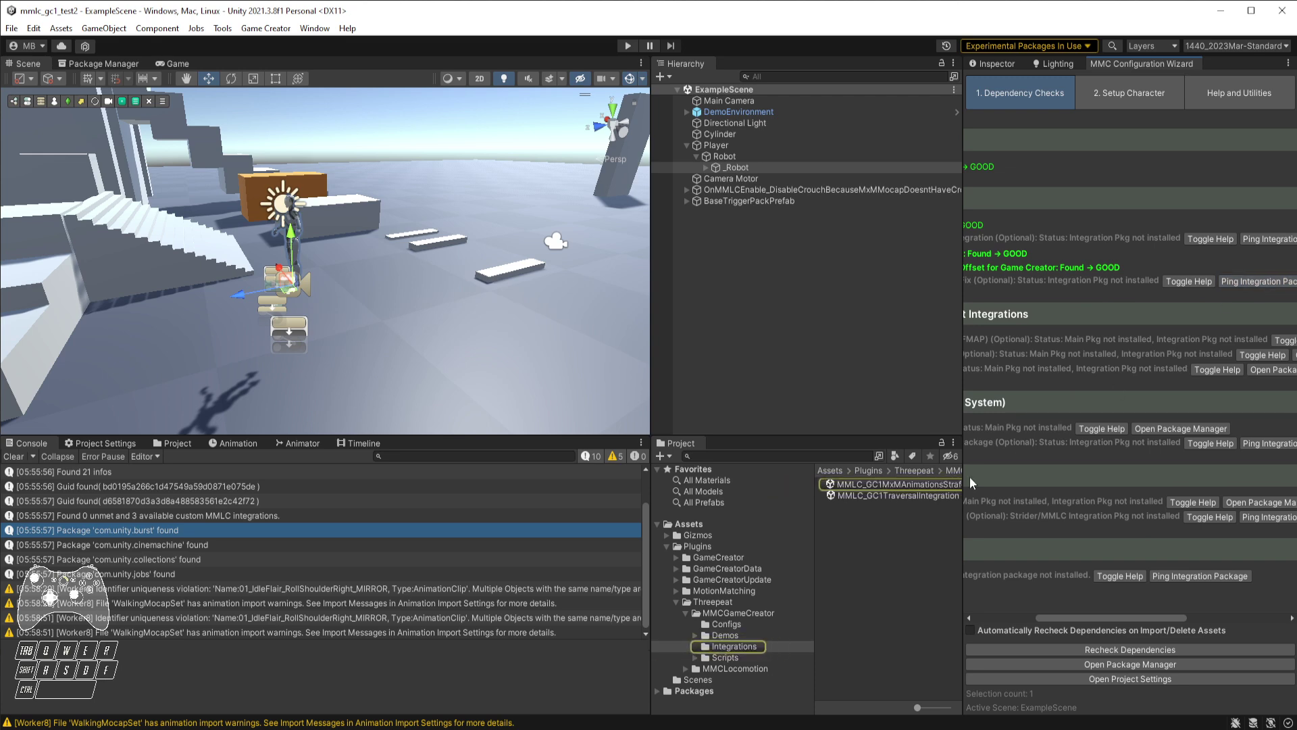
{"action": "left_click", "coordinate": [889, 485]}
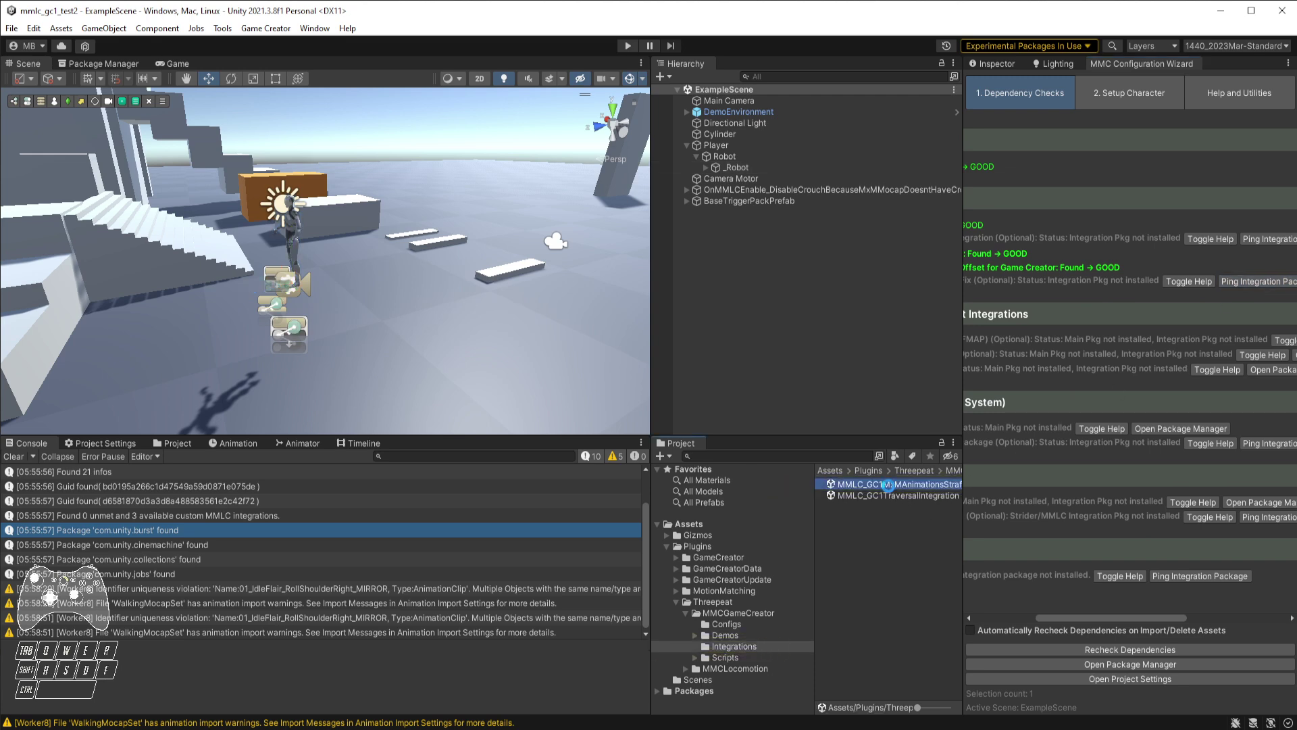
{"action": "double_click", "coordinate": [889, 485]}
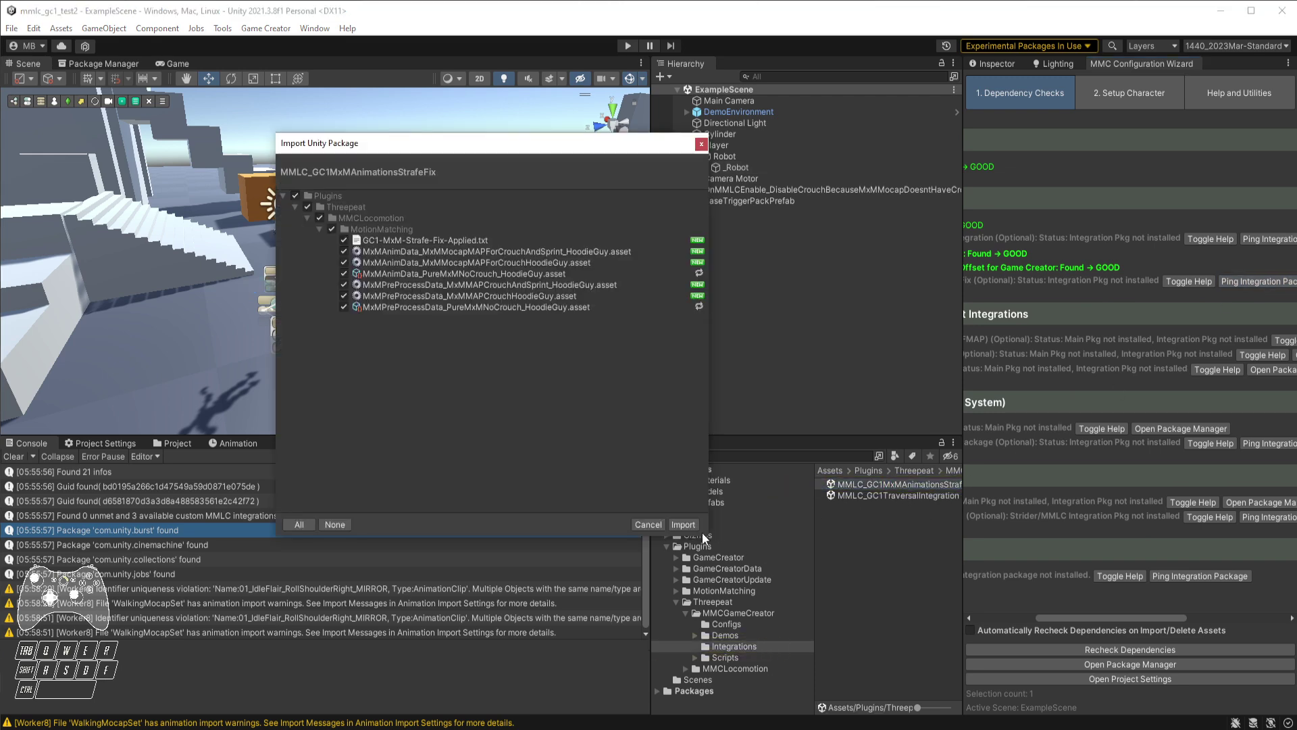
{"action": "left_click", "coordinate": [682, 524]}
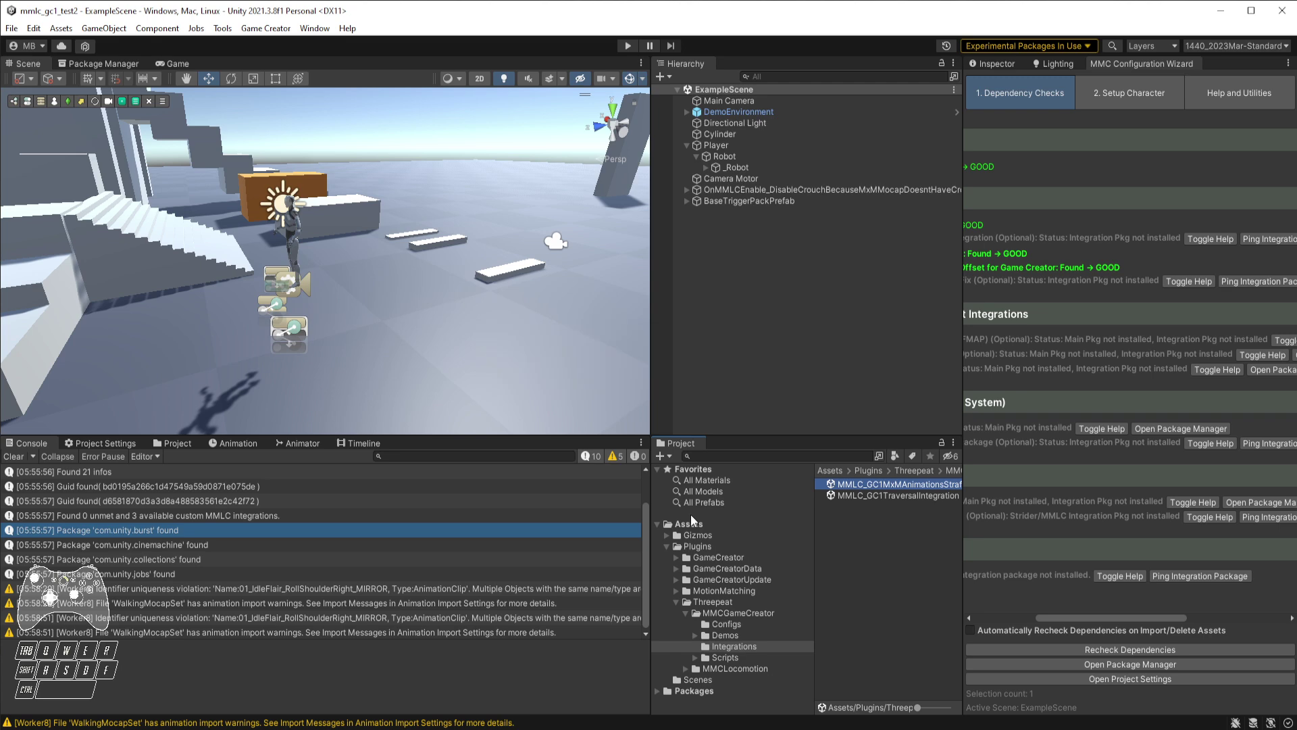
{"action": "left_click_drag", "start_coordinate": [1130, 618], "coordinate": [1028, 637]}
{"action": "left_click", "coordinate": [1075, 650]}
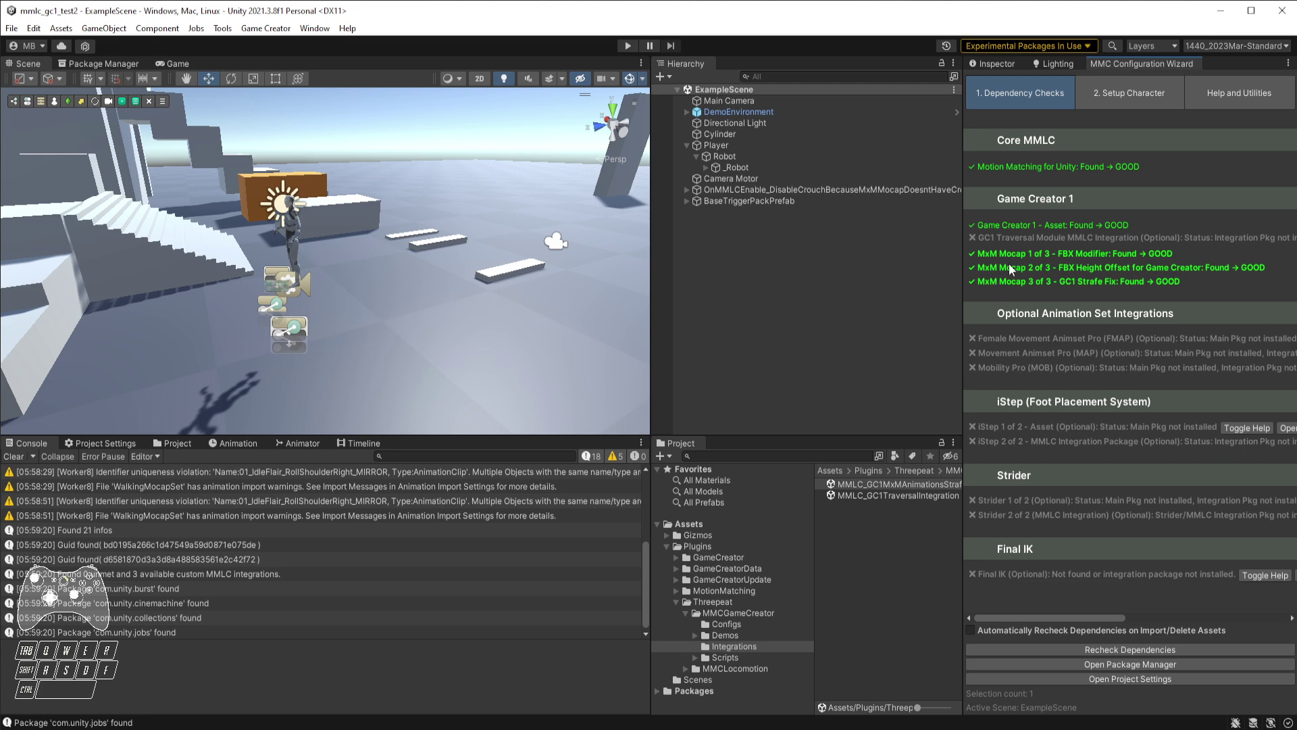
Play the example scene and run the robot forward, backward, sideways and diagonally to test its strafing with the mocap fixes applied
{"action": "left_click", "coordinate": [626, 46]}
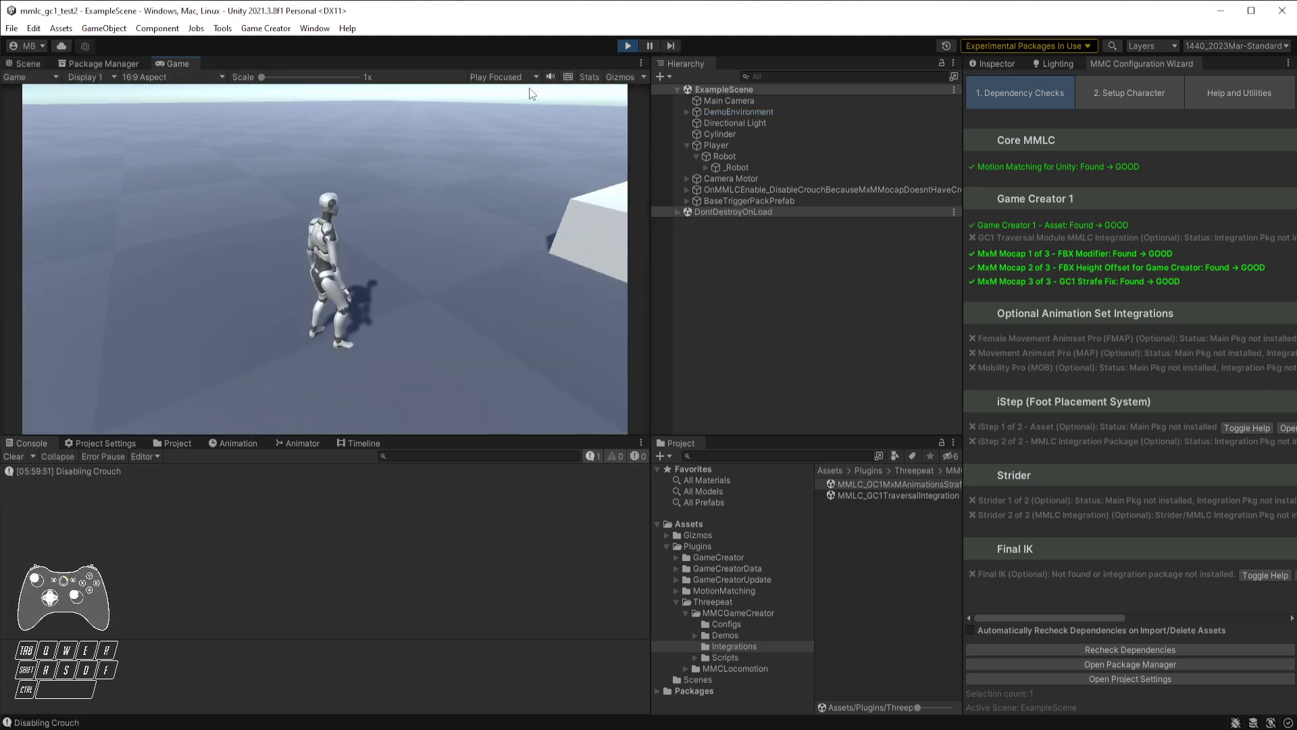
{"action": "key", "text": "w"}
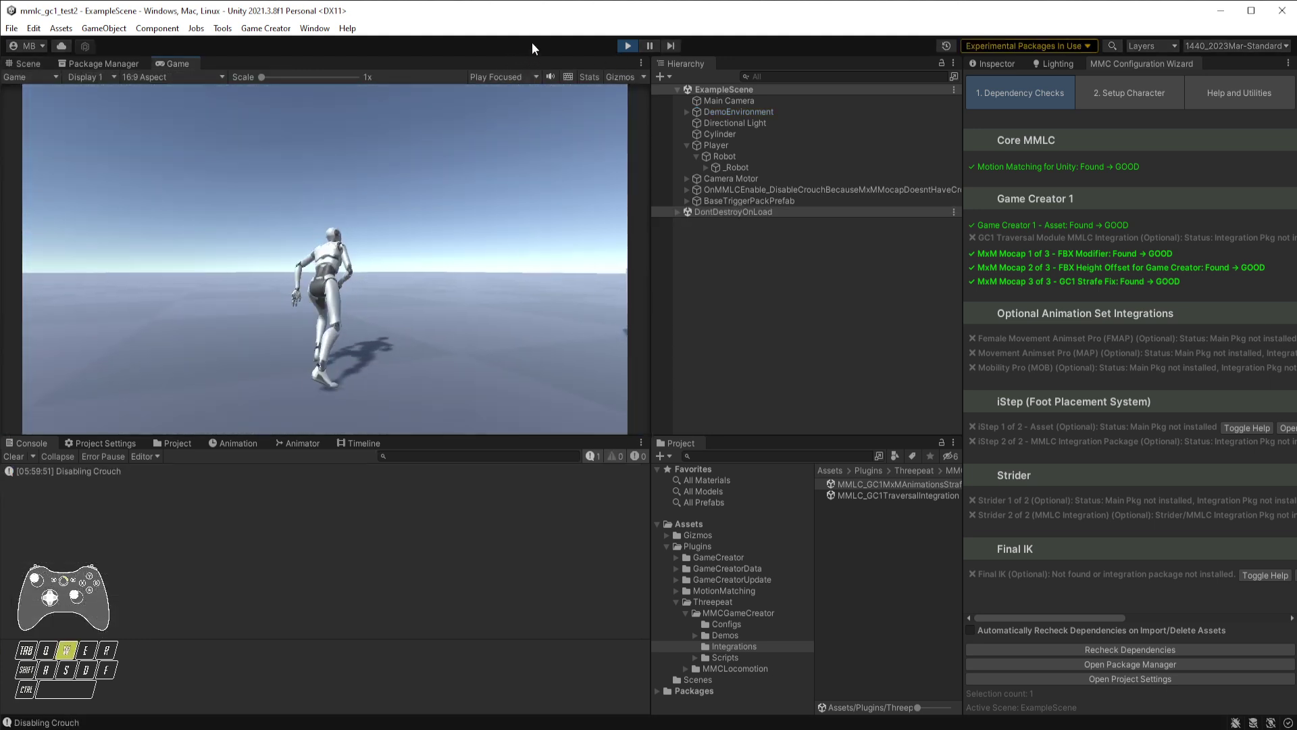
{"action": "key", "text": "a"}
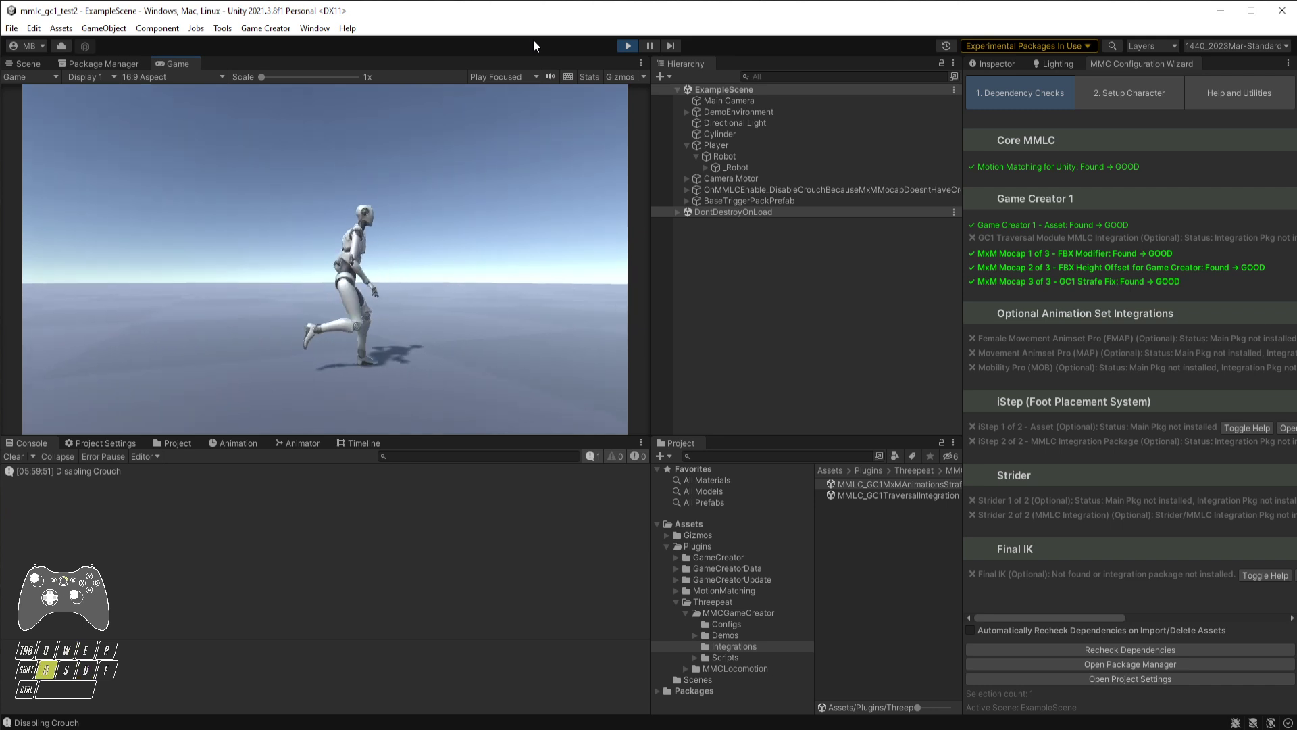
{"action": "key", "text": "d"}
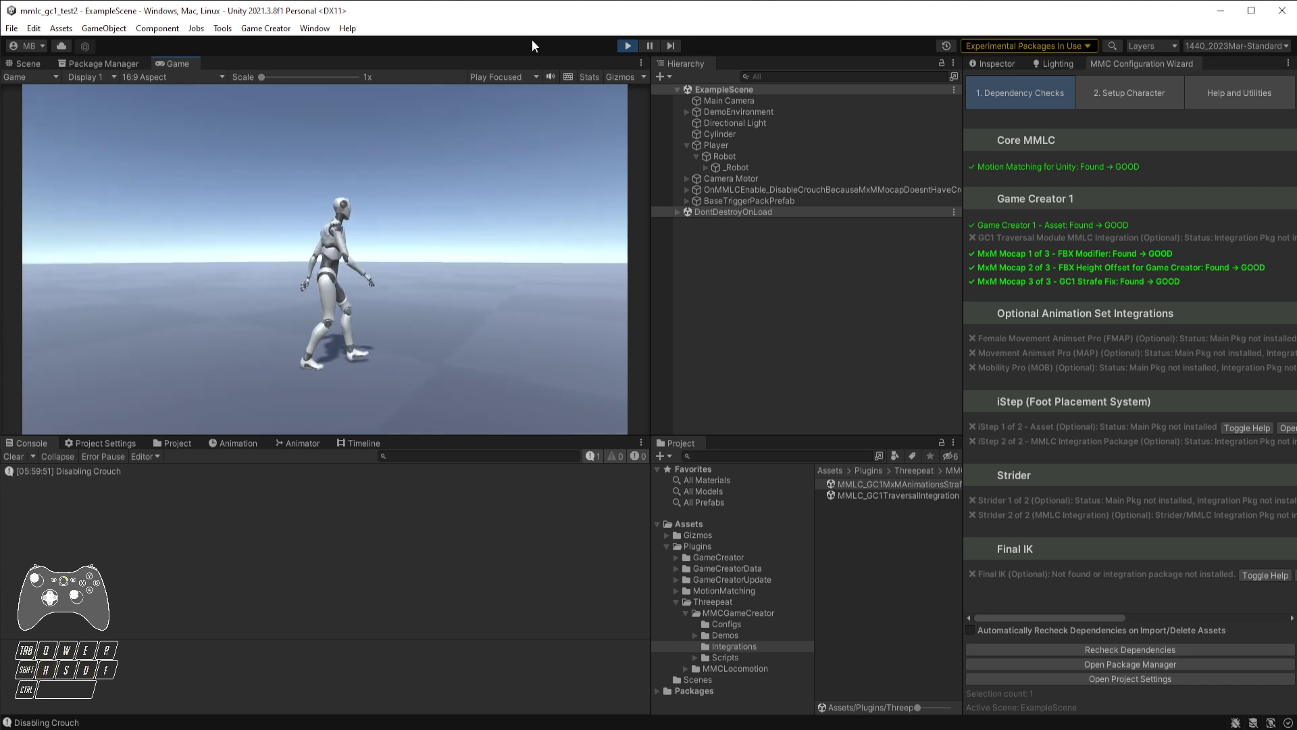
{"action": "key", "text": "d"}
{"action": "key", "text": "a"}
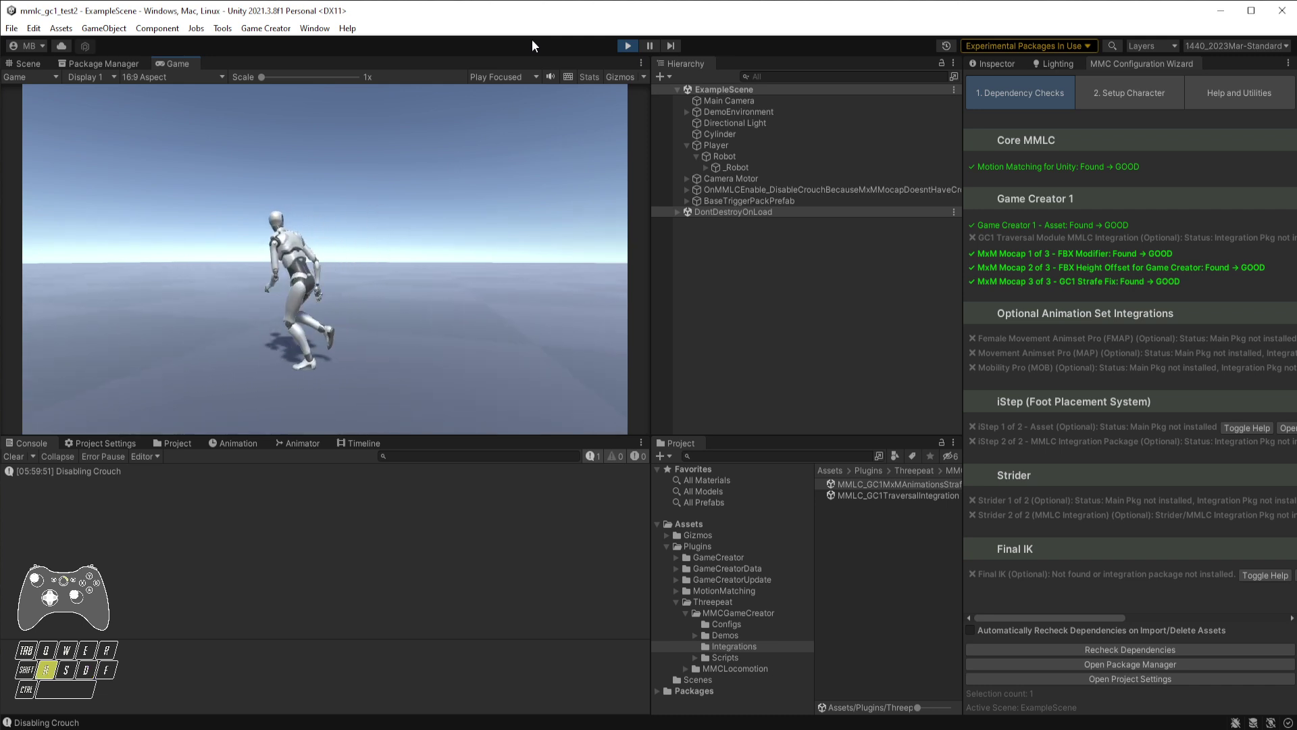
{"action": "key", "text": "w"}
{"action": "key", "text": "s"}
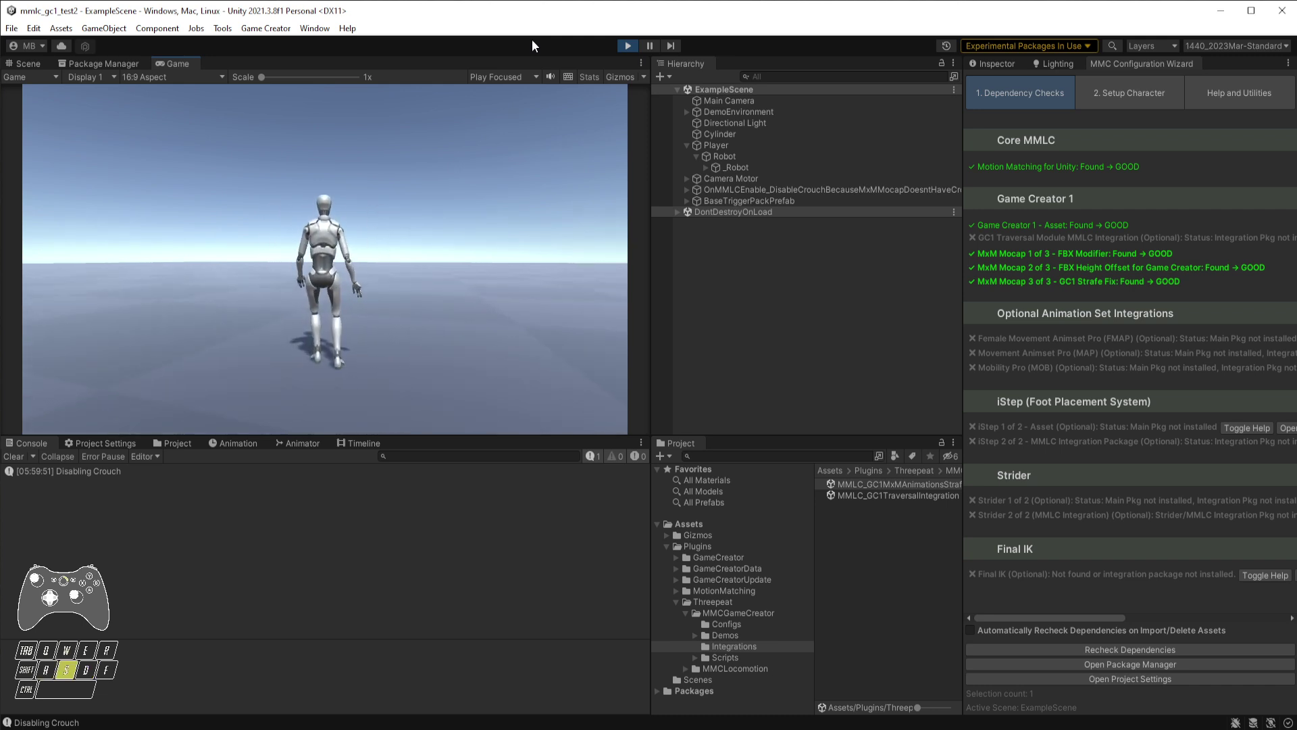
{"action": "key", "text": "d"}
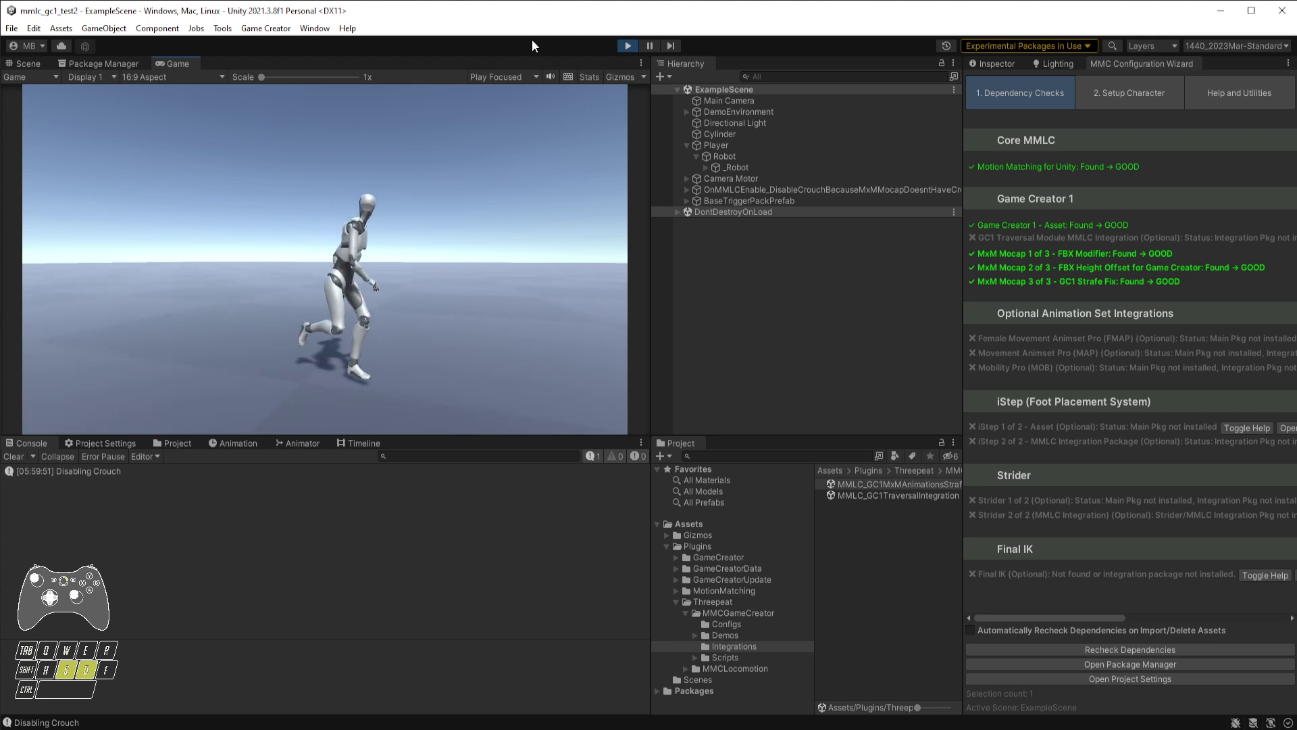
{"action": "key", "text": "a"}
{"action": "key", "text": "w"}
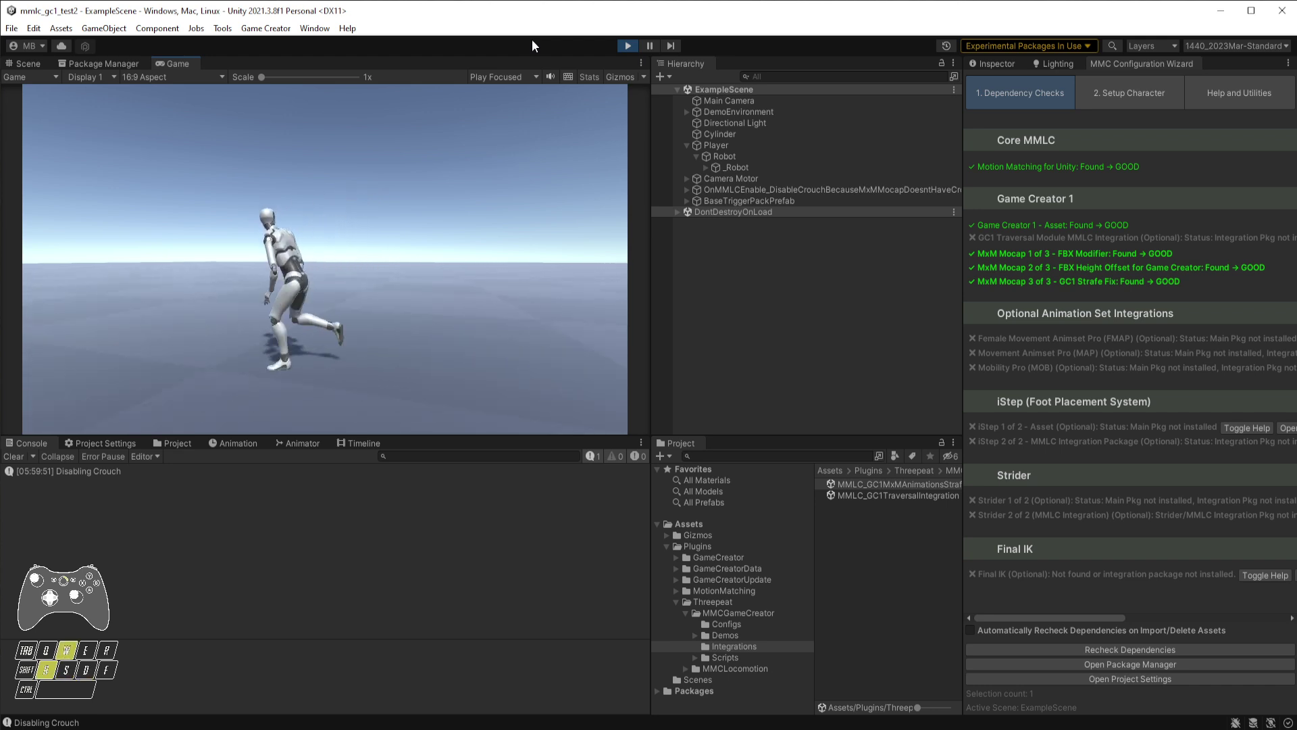